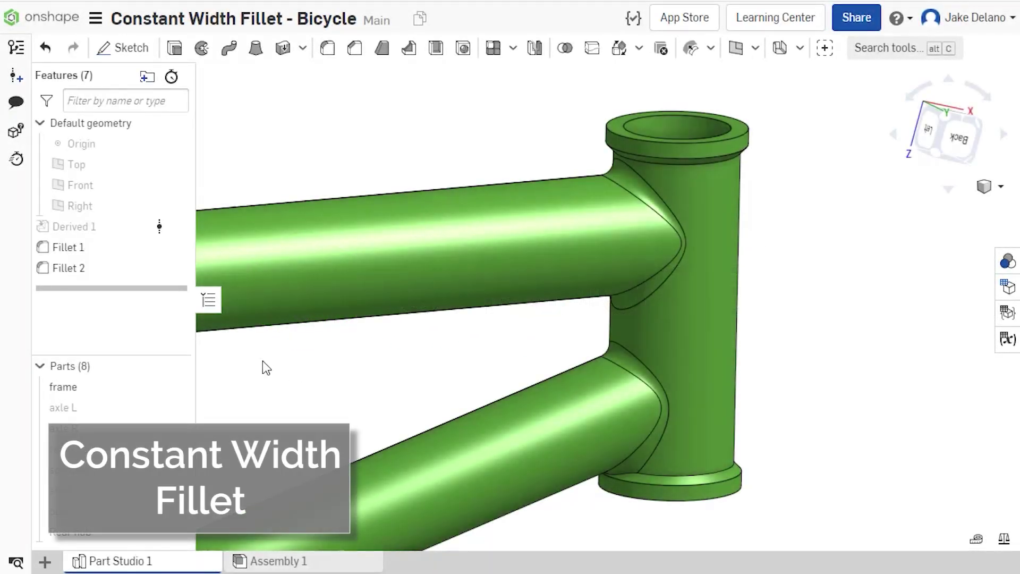
# Change Fillet 2 on the head tube to a 0.2 in width measurement and inspect it
pyautogui.doubleClick(137, 273)
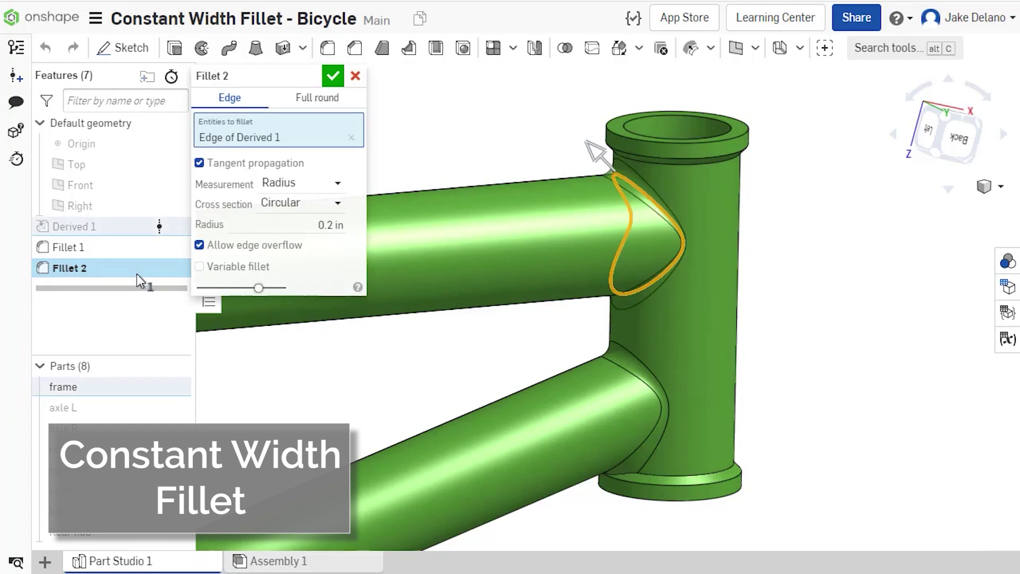
pyautogui.click(337, 183)
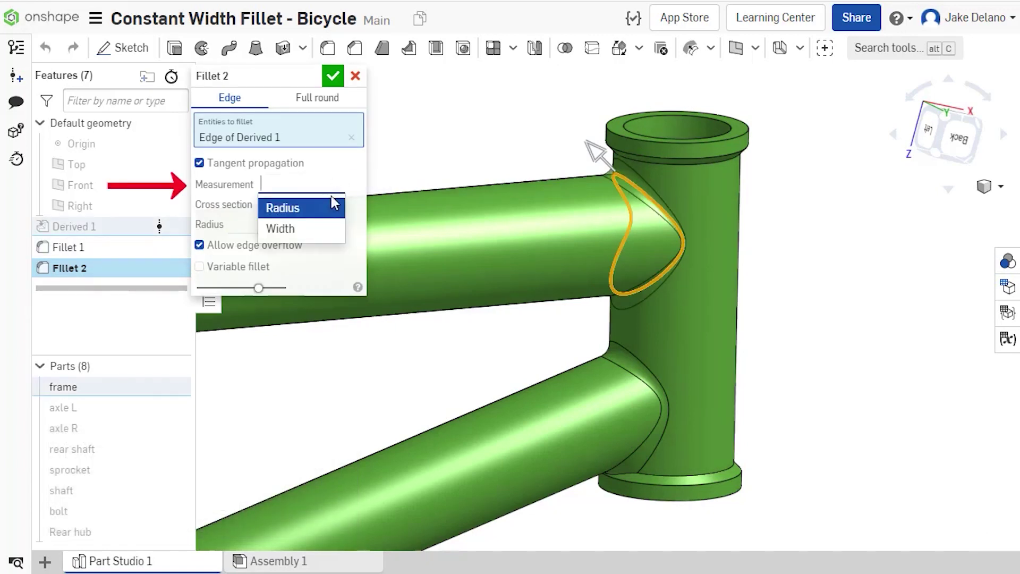
pyautogui.click(328, 236)
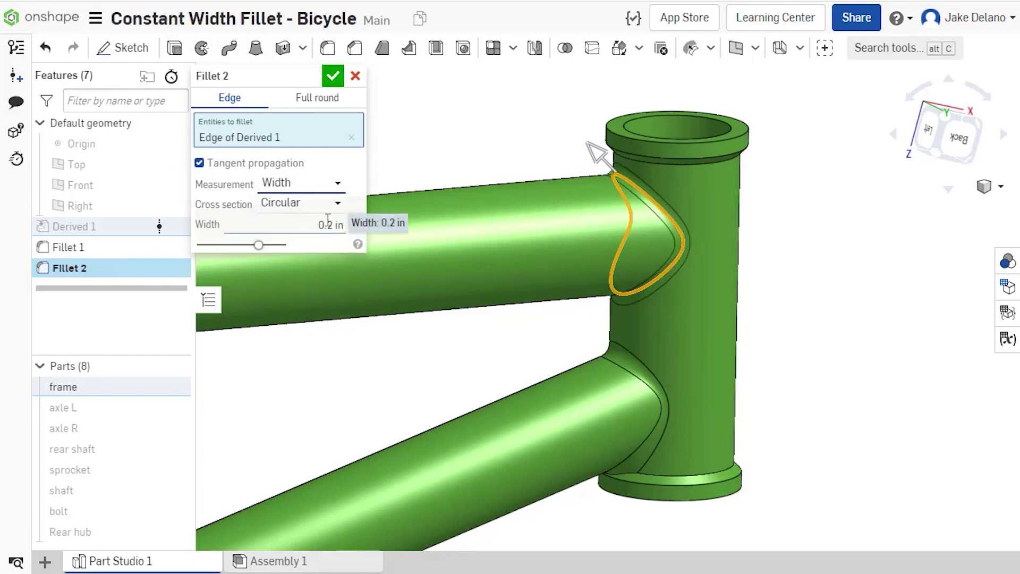
pyautogui.click(333, 76)
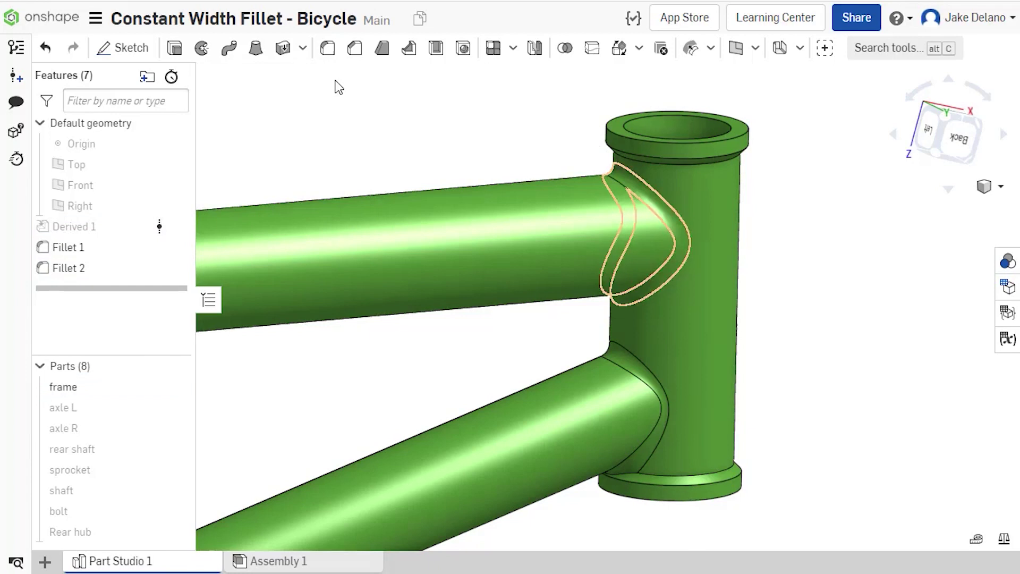
pyautogui.scroll(2, 666, 236)
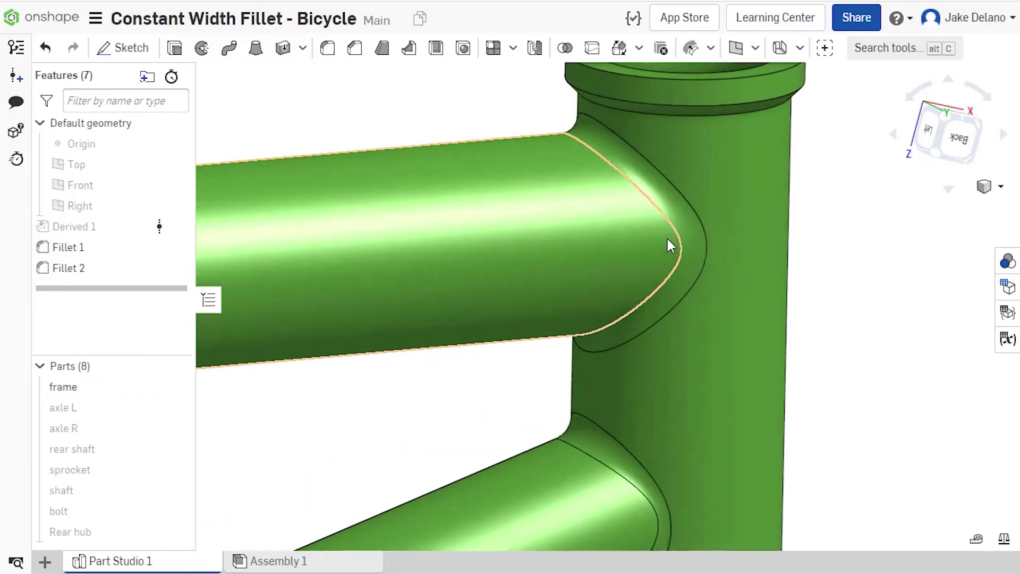
pyautogui.moveTo(649, 279); pyautogui.dragTo(661, 287, button='right')
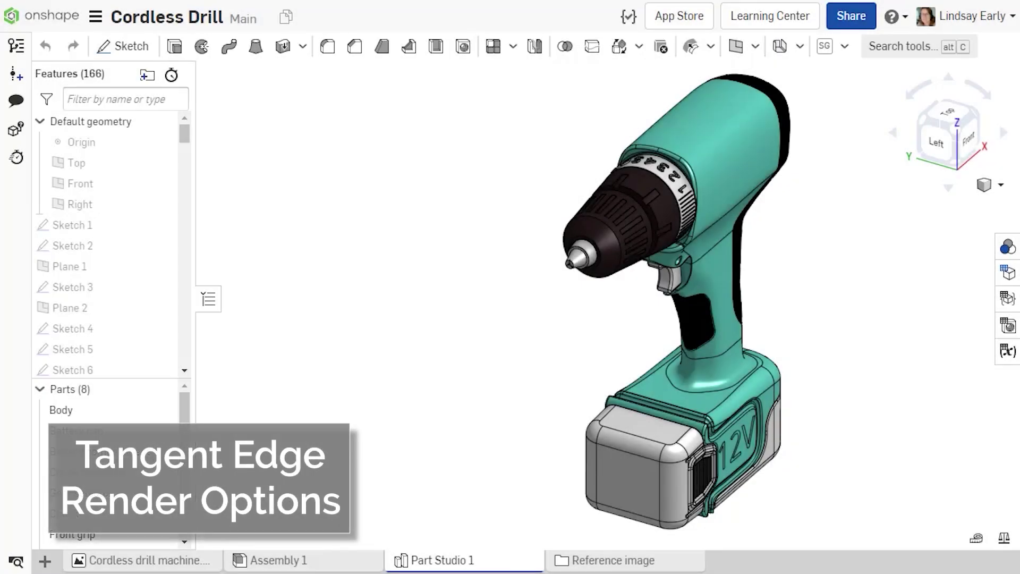
# Display the drill's tangent edges as phantom lines
pyautogui.click(1001, 185)
pyautogui.moveTo(925, 418)
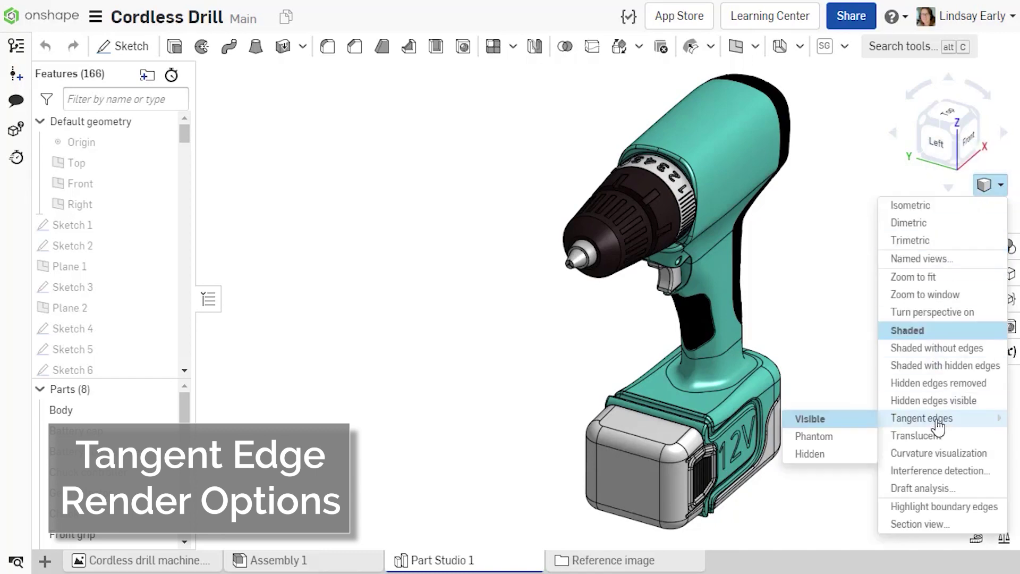
pyautogui.click(835, 444)
pyautogui.scroll(5, 760, 455)
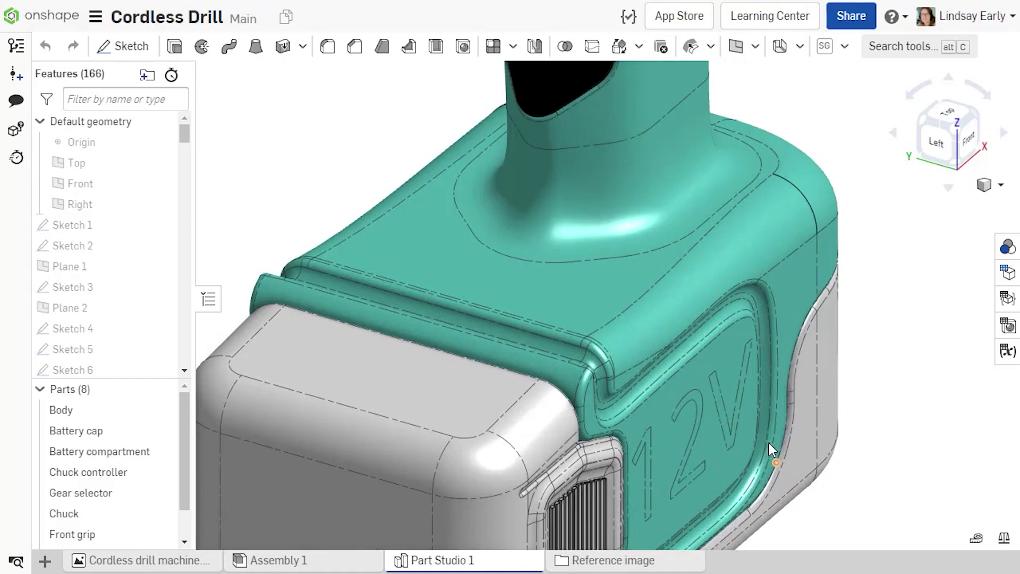
# Hide the tangent edges entirely and zoom to fit the whole drill
pyautogui.click(1000, 186)
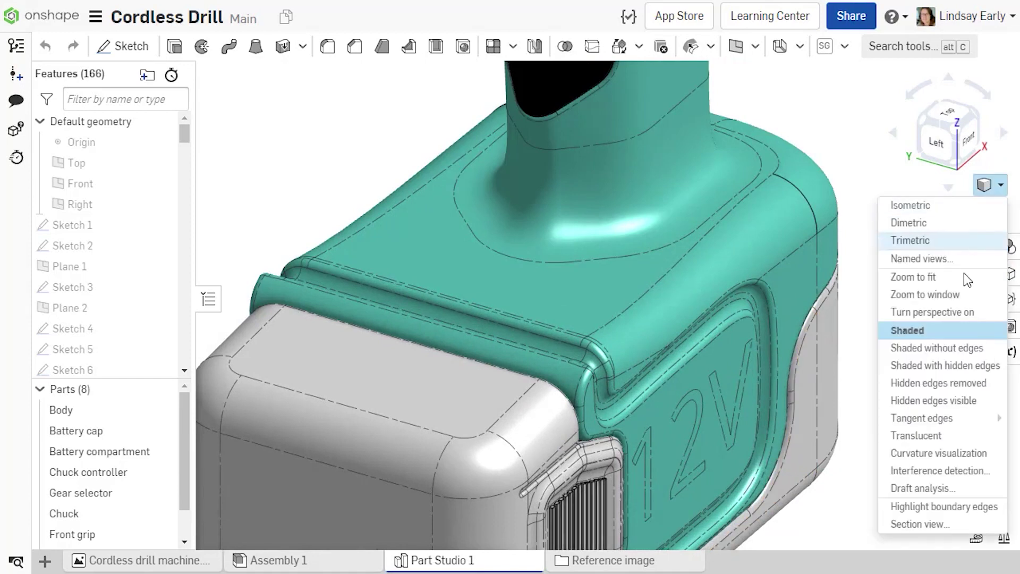
pyautogui.moveTo(943, 420)
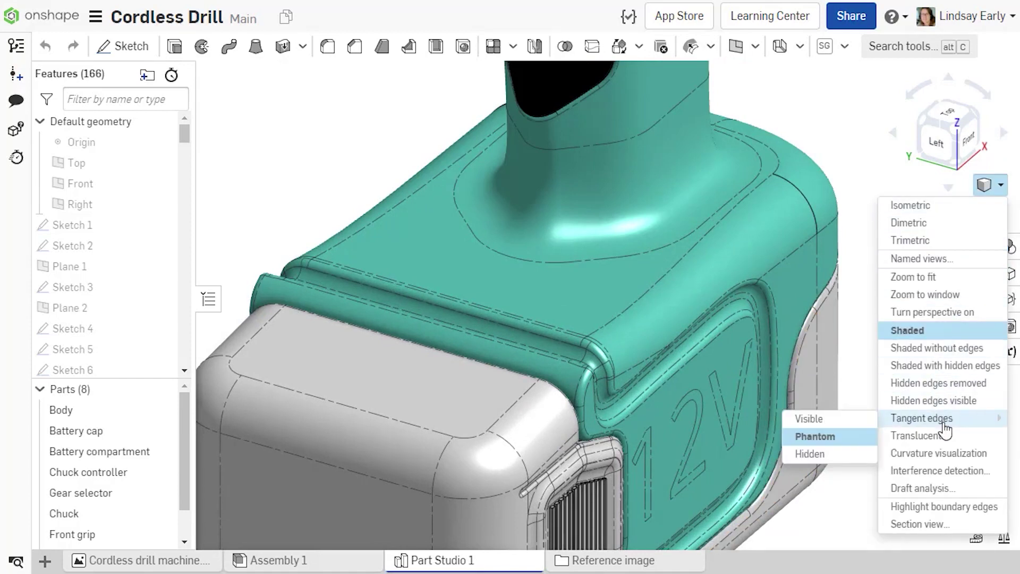
pyautogui.click(830, 454)
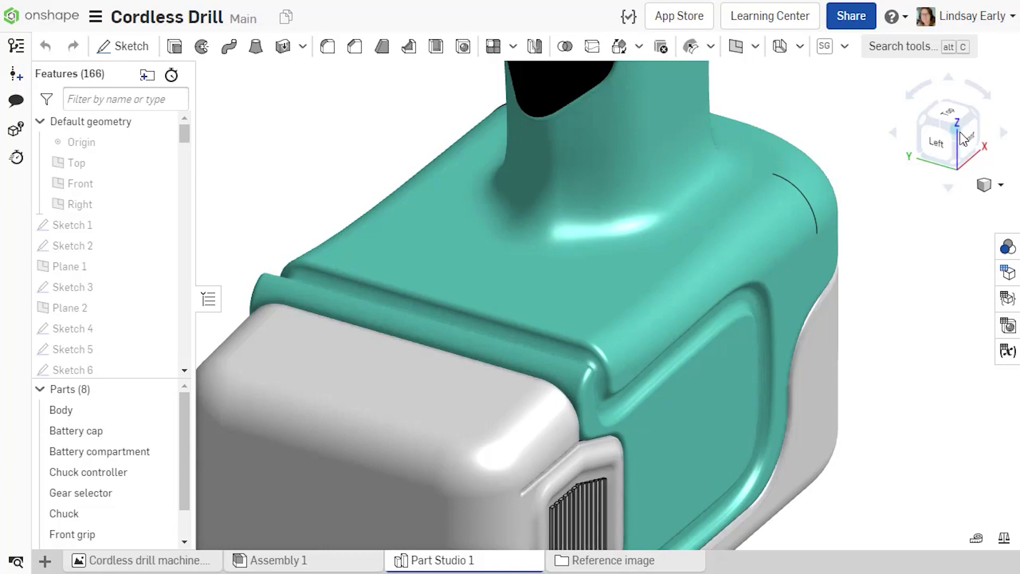
pyautogui.press('f')
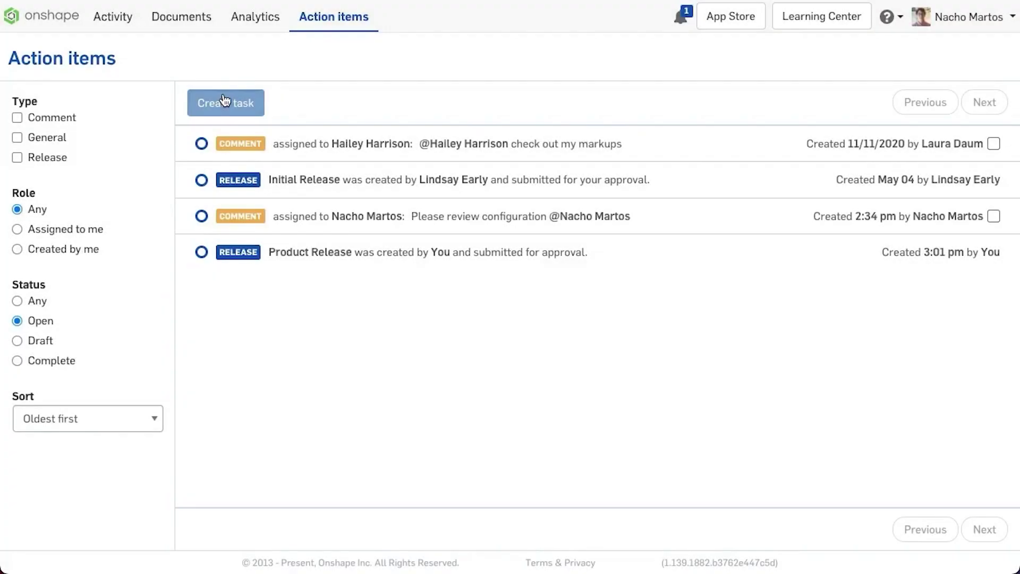
# Create a task named 'New Product Release' described as 'Compare old and new product lines'
pyautogui.click(214, 100)
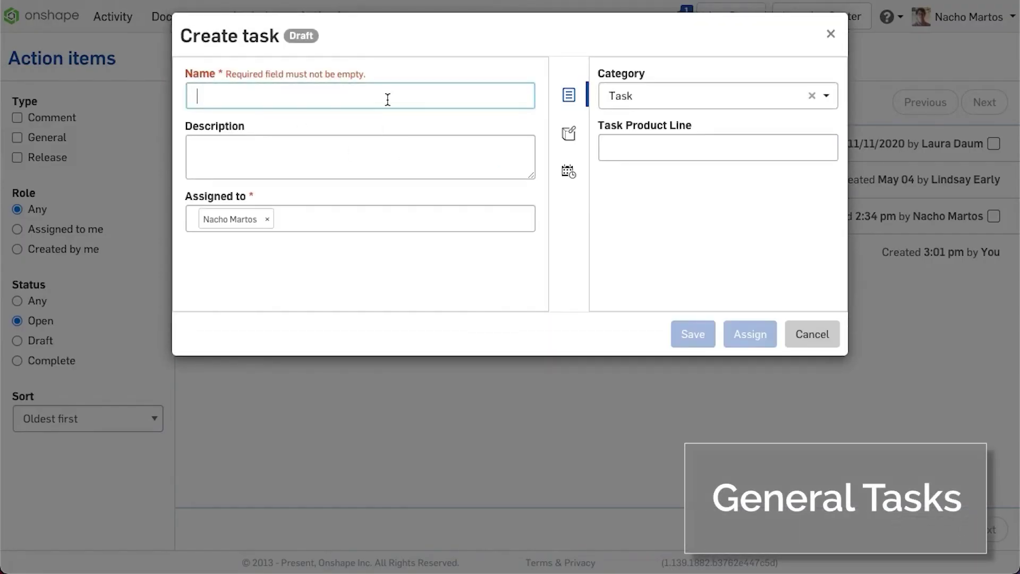
pyautogui.write('New Product Release')
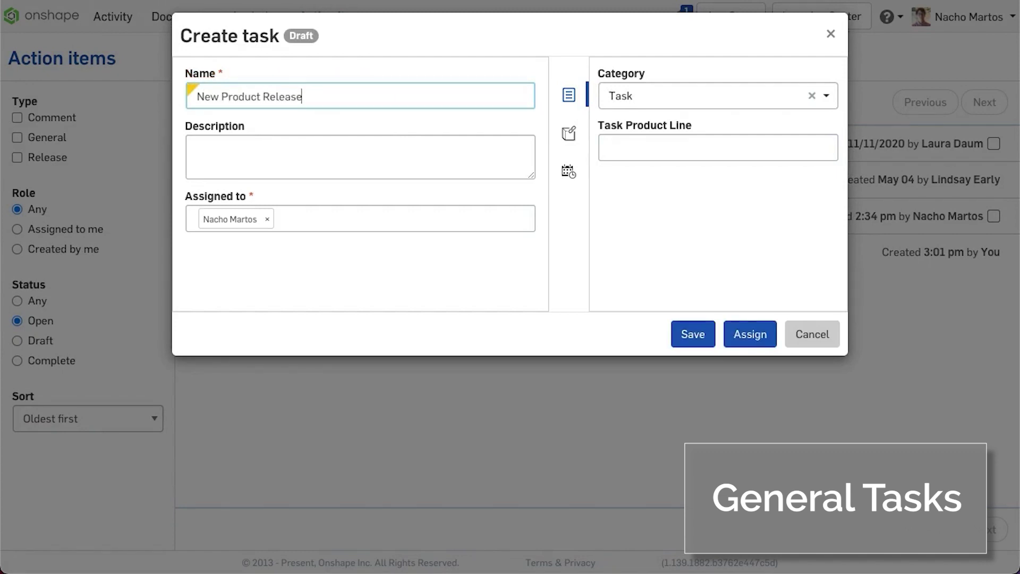
pyautogui.click(198, 150)
pyautogui.write('Co')
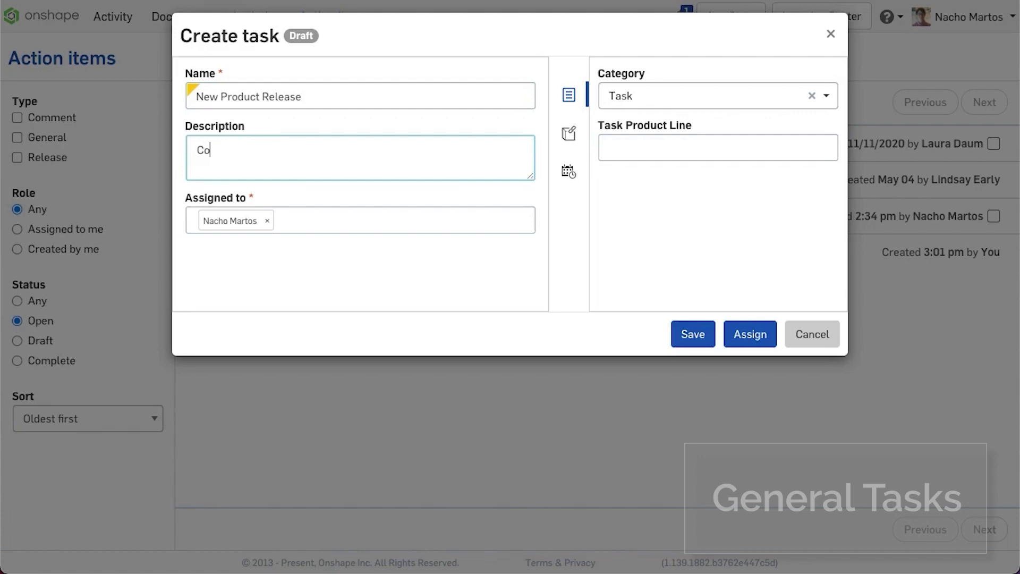
pyautogui.write('mpare old and new product lines')
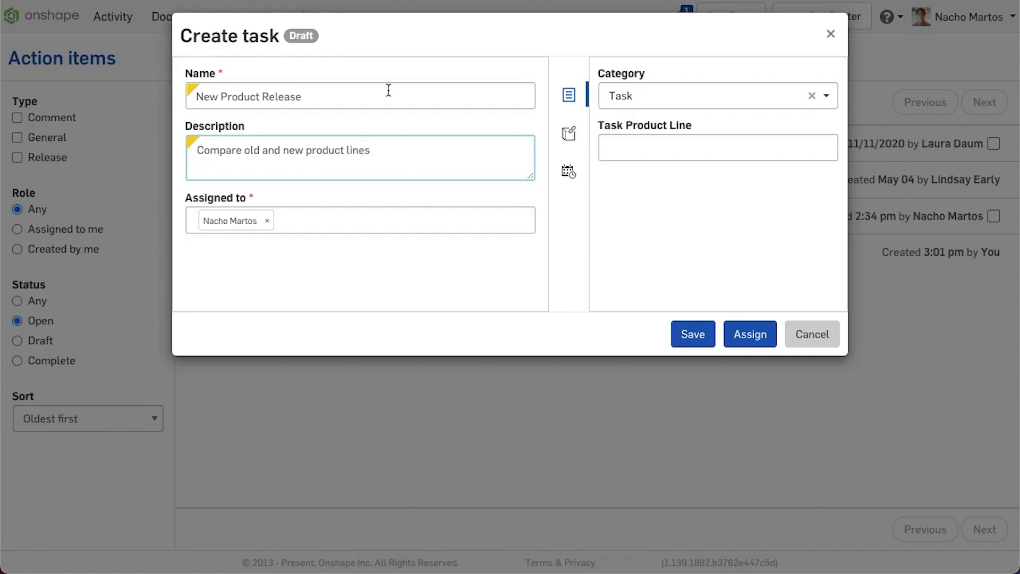
# Keep the task category as Task and begin entering product line Pneumatics
pyautogui.click(633, 97)
pyautogui.click(667, 148)
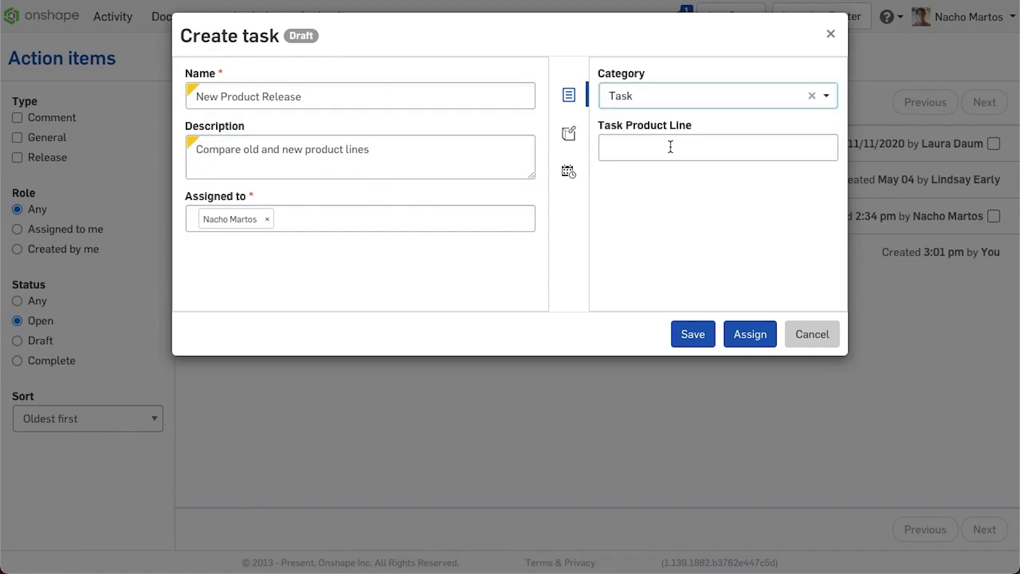
pyautogui.click(670, 147)
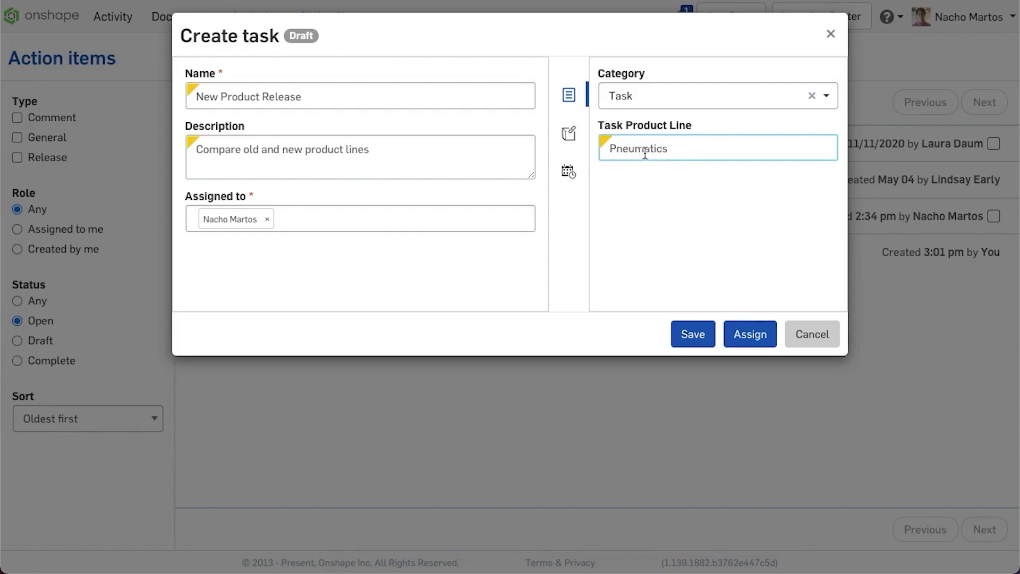
# Add the released Pneumatic Cylinder Assembly (47785) as the task's first reference
pyautogui.click(570, 134)
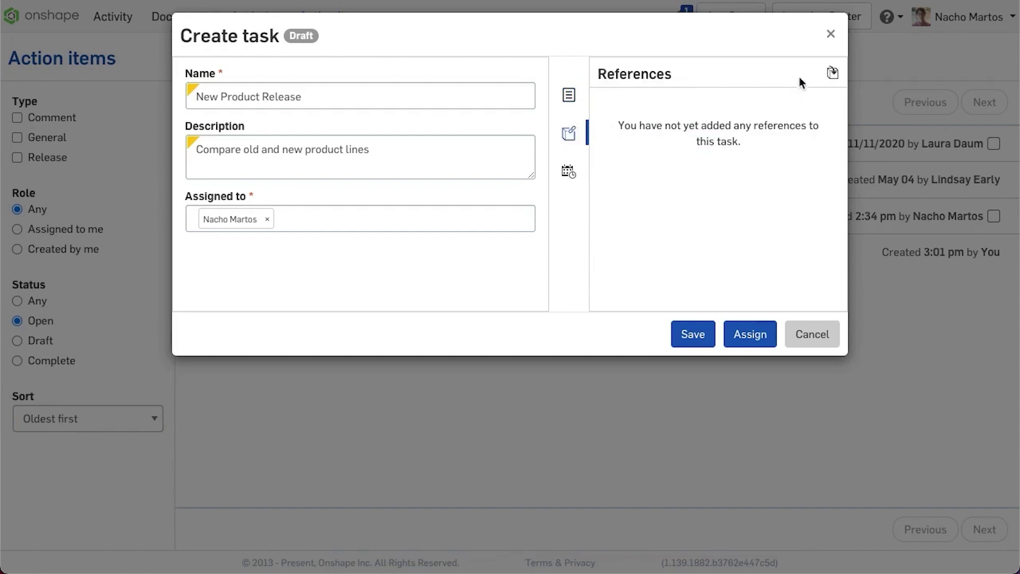
pyautogui.click(827, 79)
pyautogui.click(726, 163)
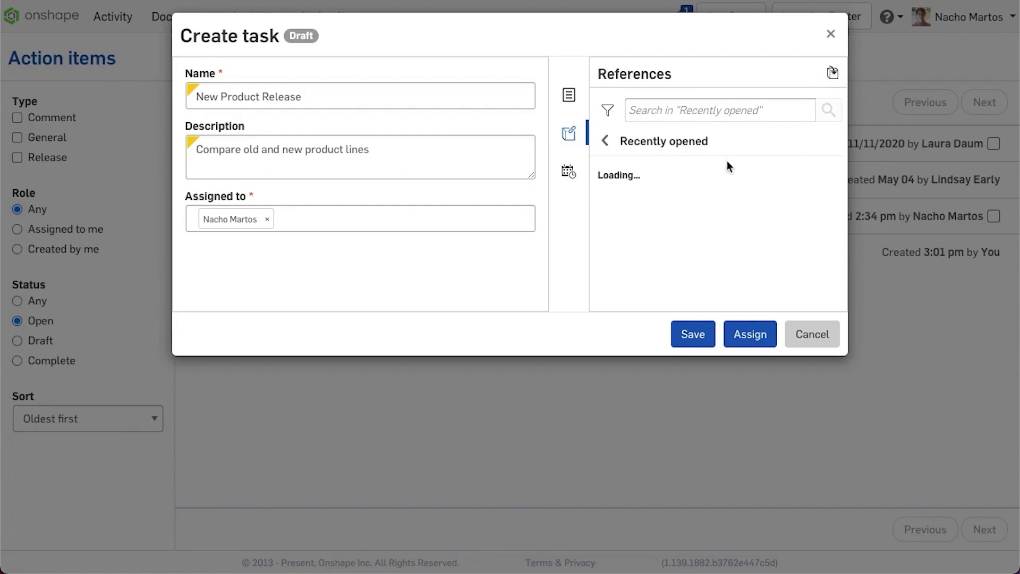
pyautogui.scroll(-5, 733, 234)
pyautogui.scroll(1, 749, 226)
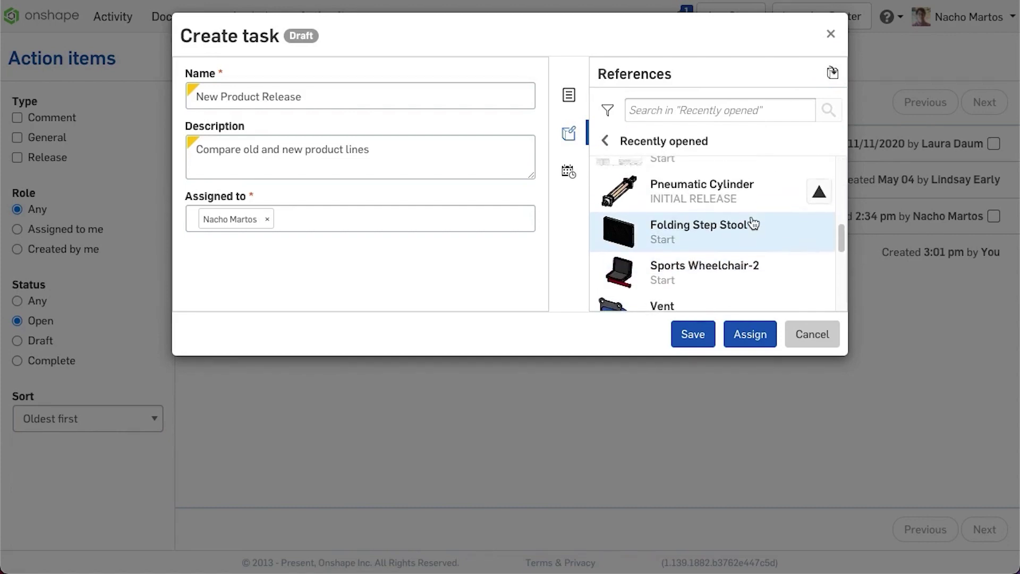
pyautogui.click(814, 193)
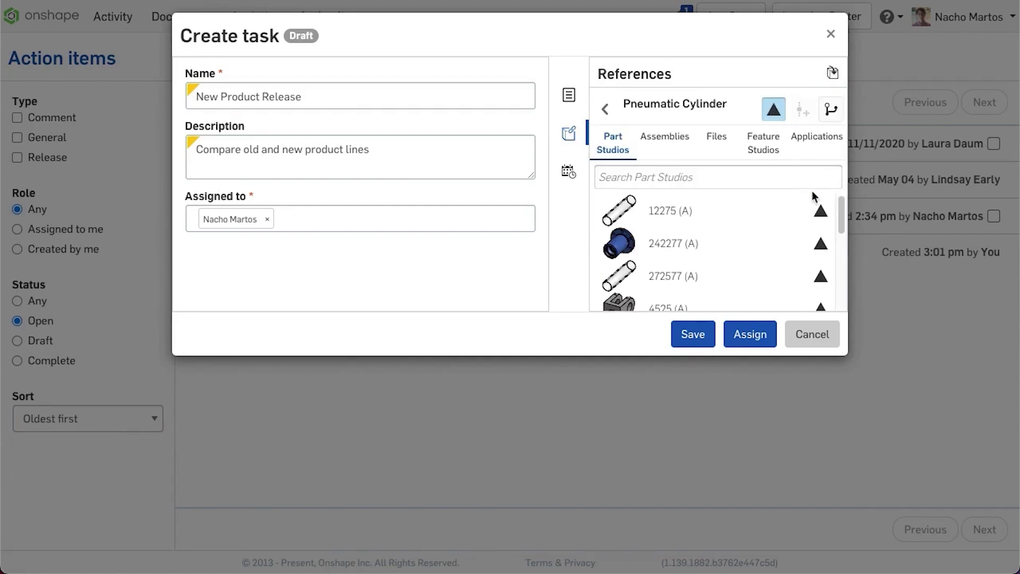
pyautogui.click(674, 151)
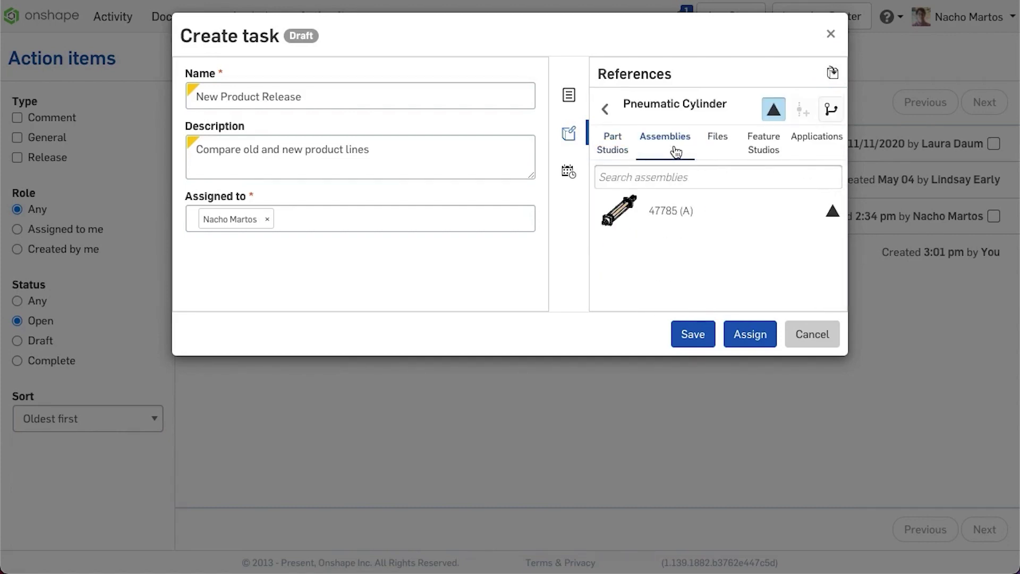
pyautogui.click(824, 215)
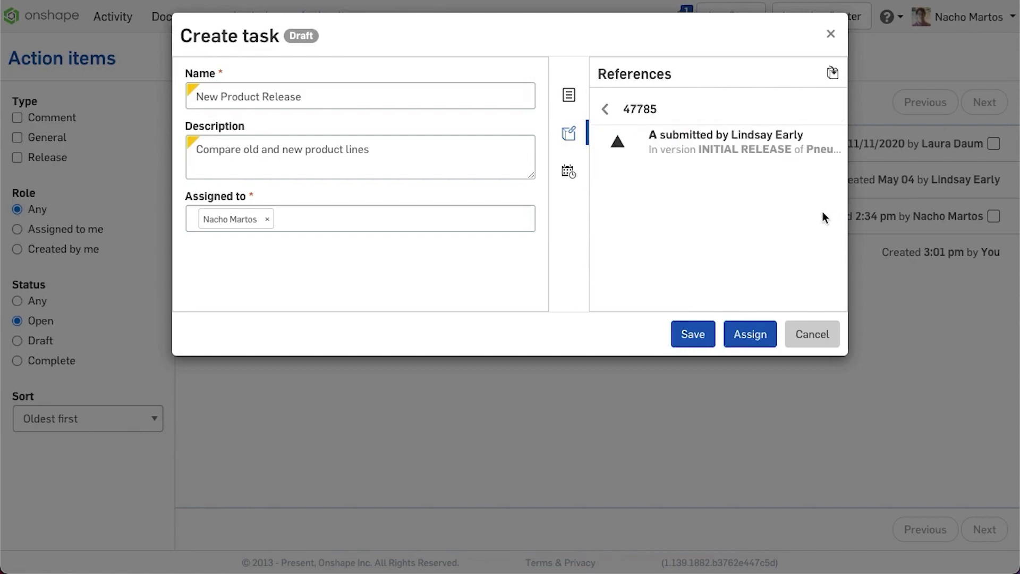
pyautogui.click(769, 147)
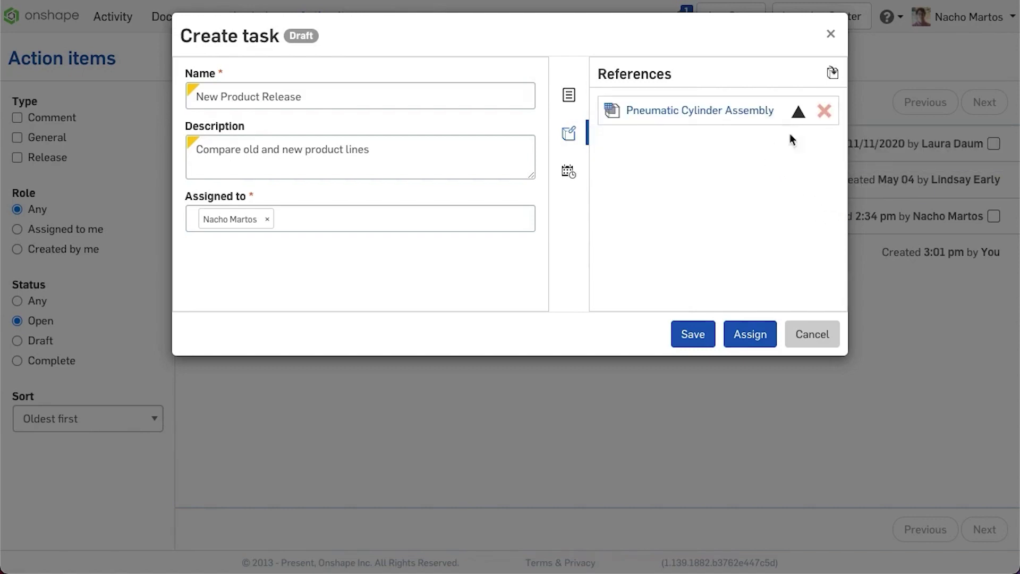
# Add the Product Release version of the Pneumatic Cylinder - NM assembly as a reference
pyautogui.click(832, 73)
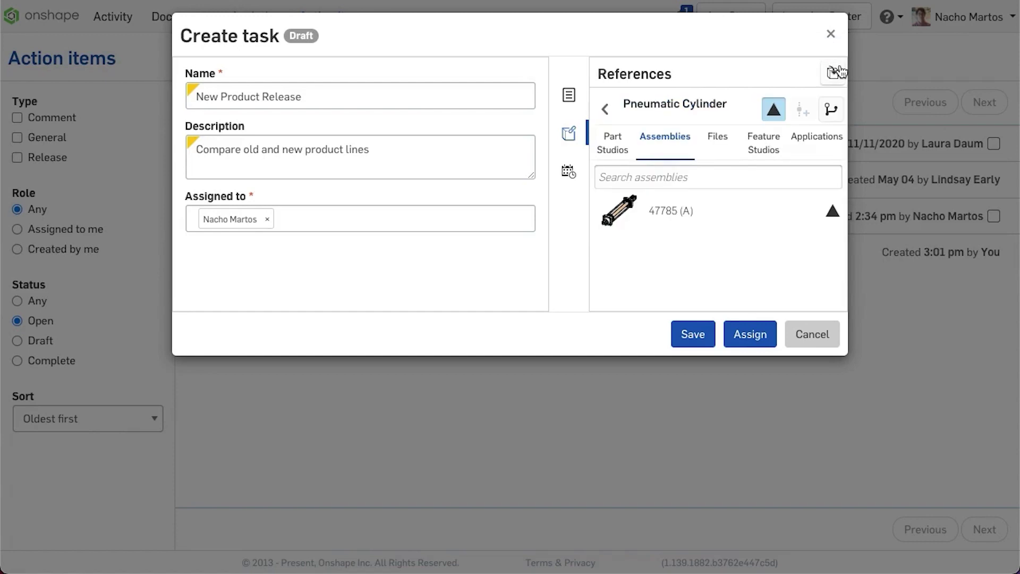
pyautogui.click(608, 112)
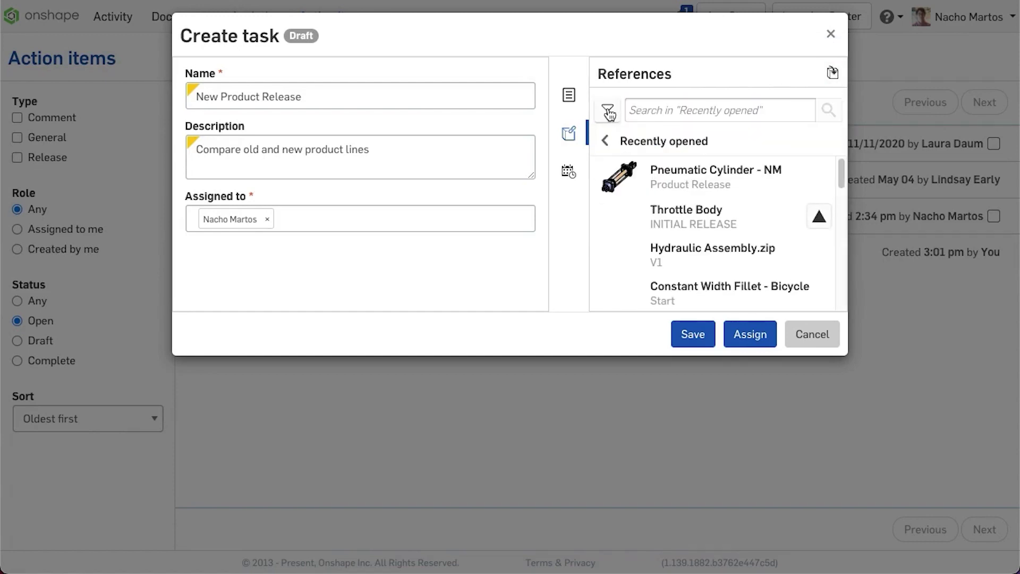
pyautogui.click(677, 171)
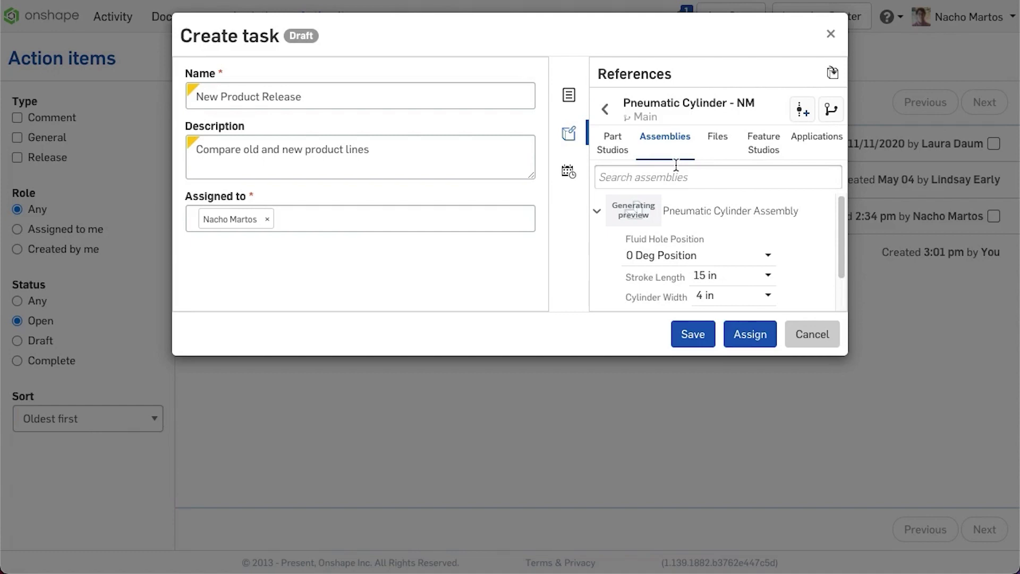
pyautogui.click(831, 113)
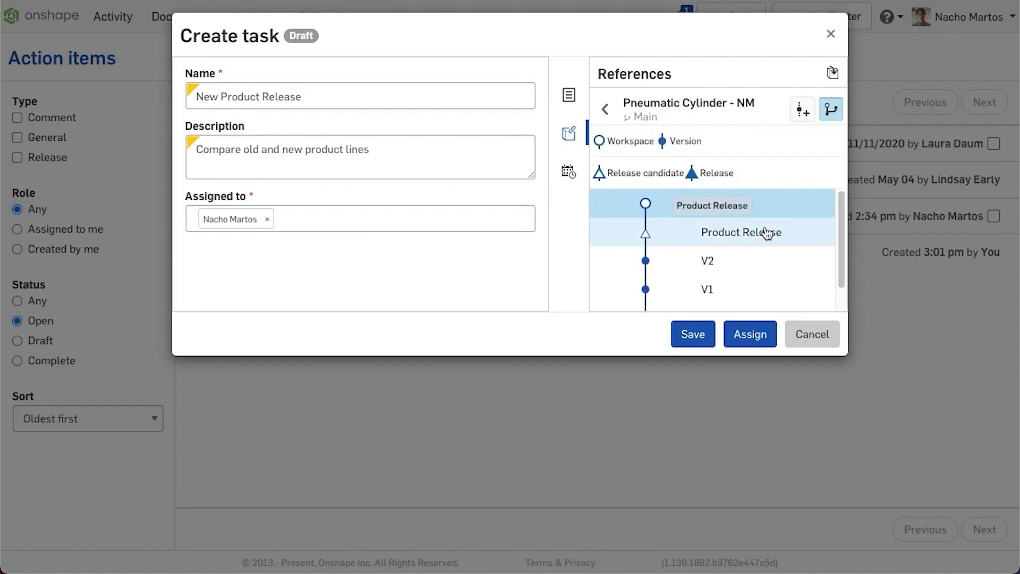
pyautogui.click(767, 233)
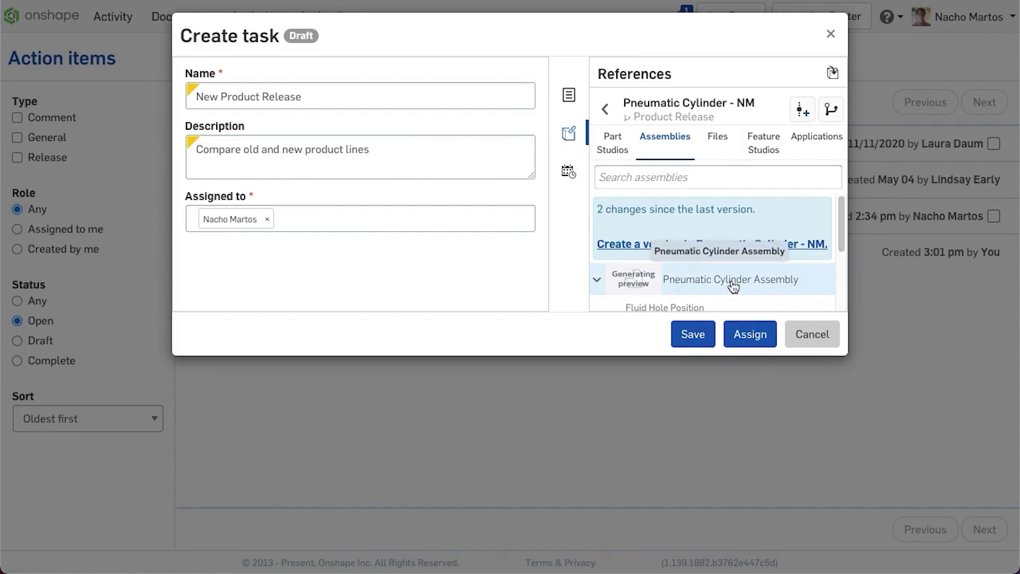
pyautogui.click(733, 282)
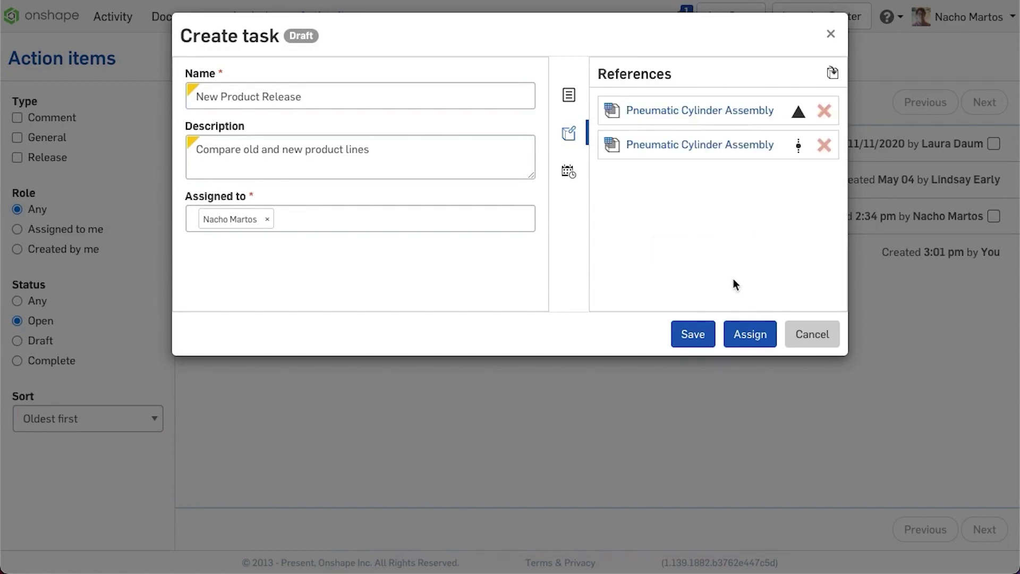
# Add the image Pneumatic Cylinder 1.png as a third reference
pyautogui.click(832, 73)
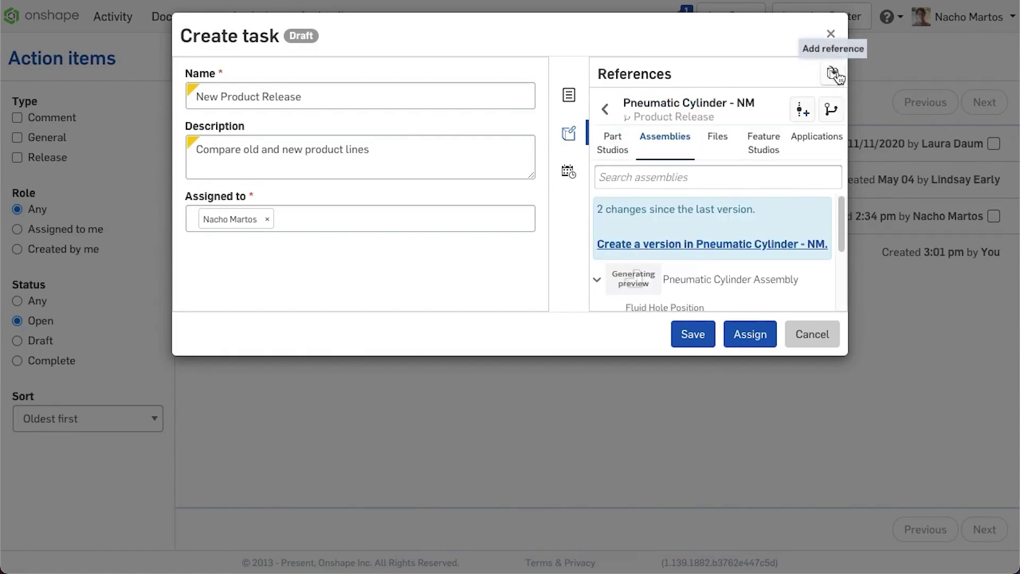
pyautogui.click(715, 153)
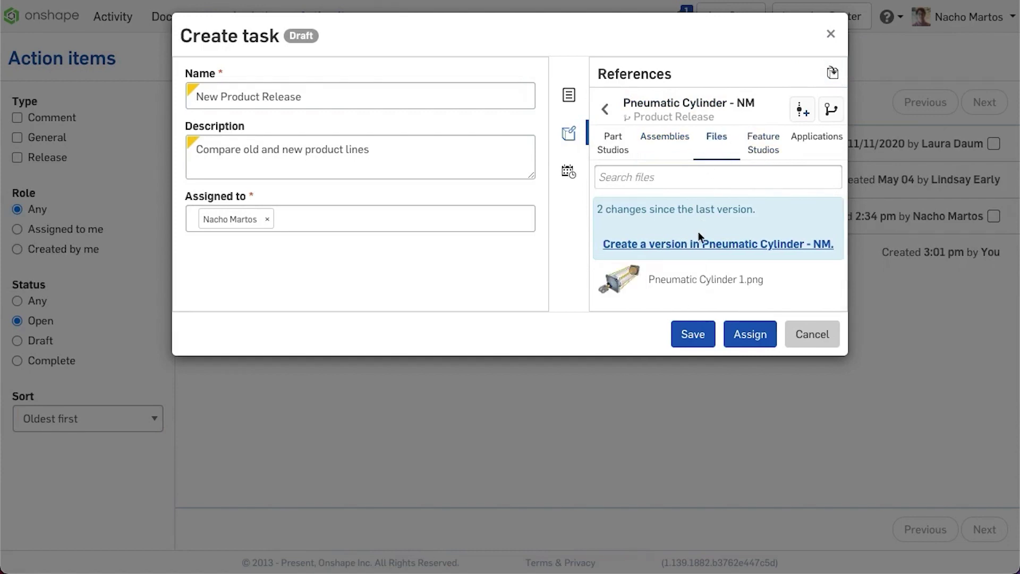
pyautogui.click(695, 278)
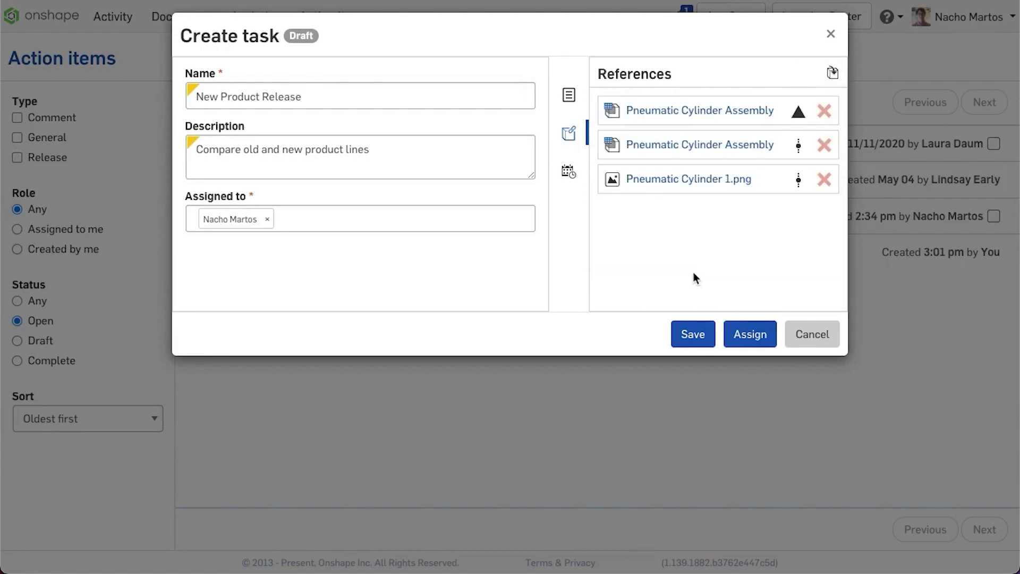
# Set the task priority to High
pyautogui.click(570, 174)
pyautogui.click(670, 97)
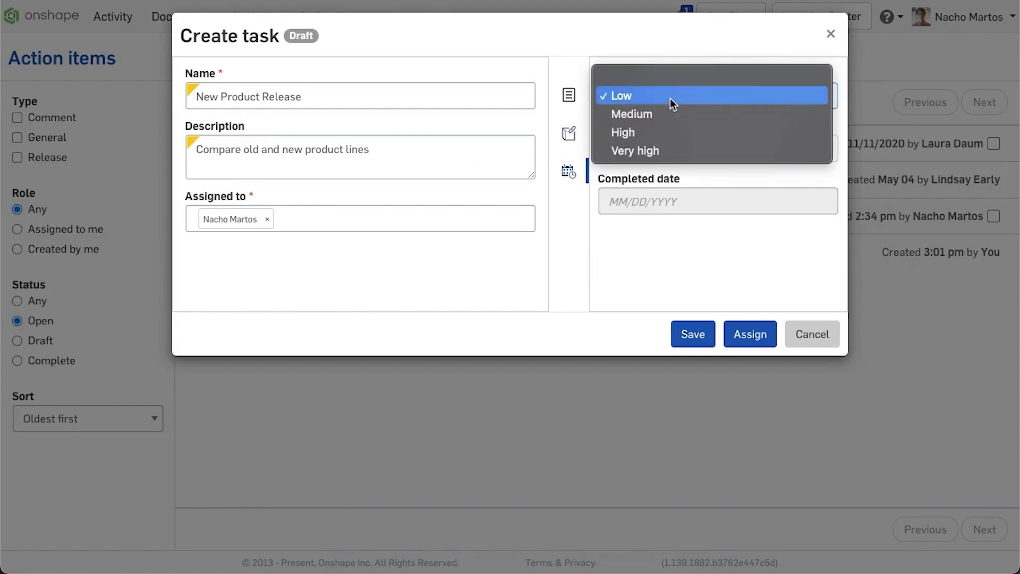
pyautogui.click(670, 133)
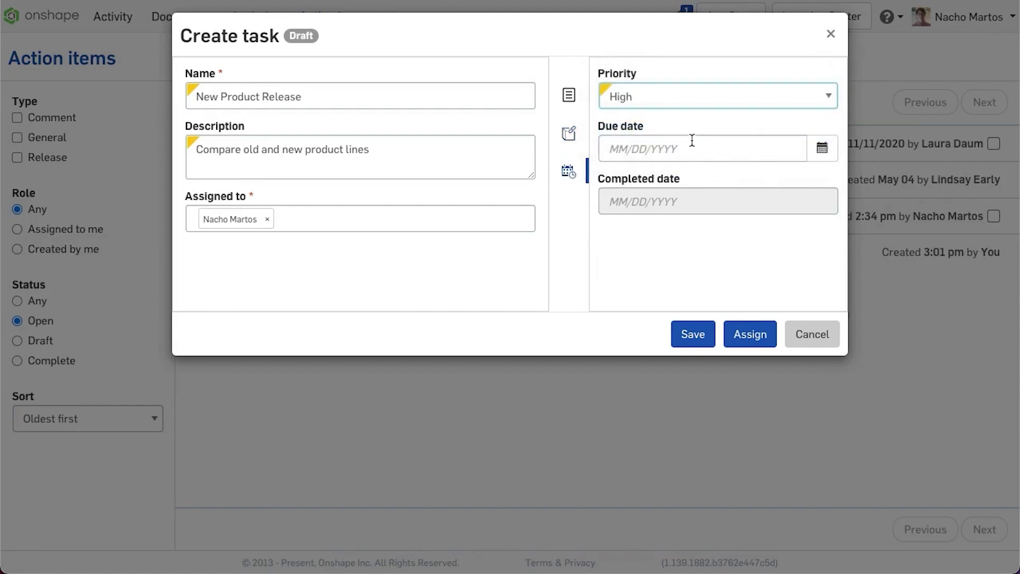
# Set the due date to 11/30/2021 and assign the task
pyautogui.click(694, 141)
pyautogui.click(822, 149)
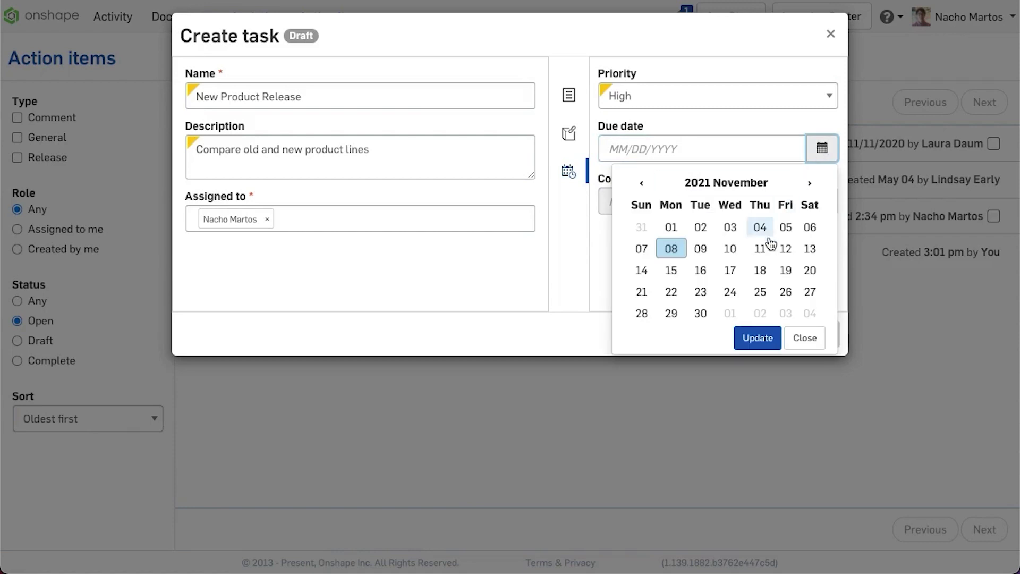
pyautogui.click(701, 310)
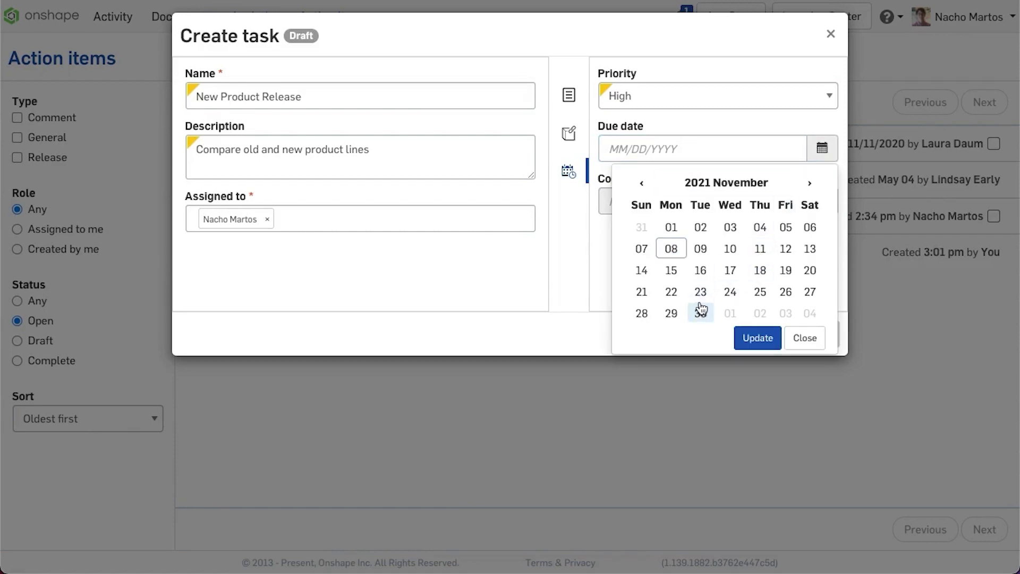
pyautogui.click(764, 336)
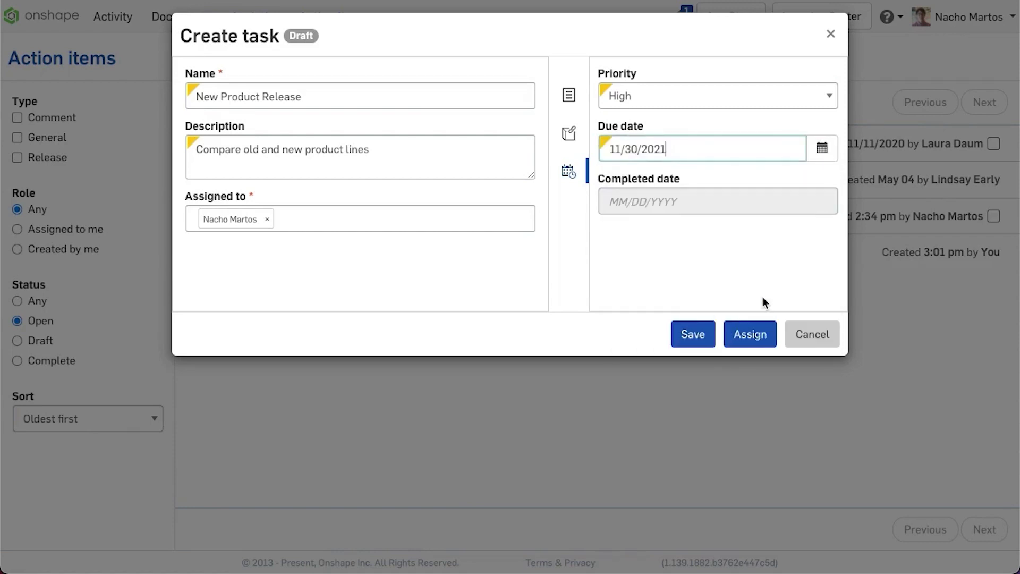
pyautogui.click(752, 335)
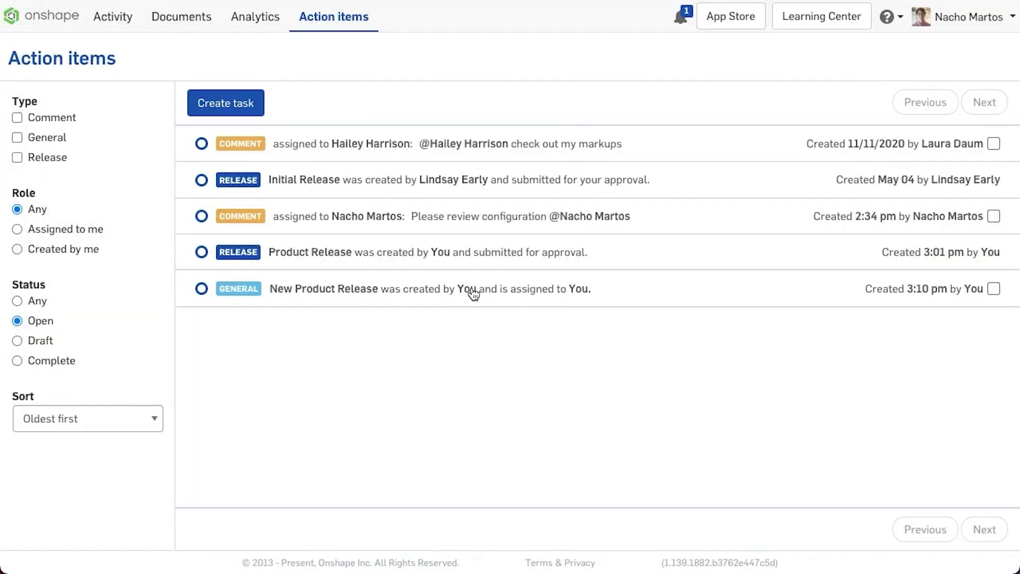
# Save the comment 'Working on review' on New Product Release and view its comment history
pyautogui.click(472, 294)
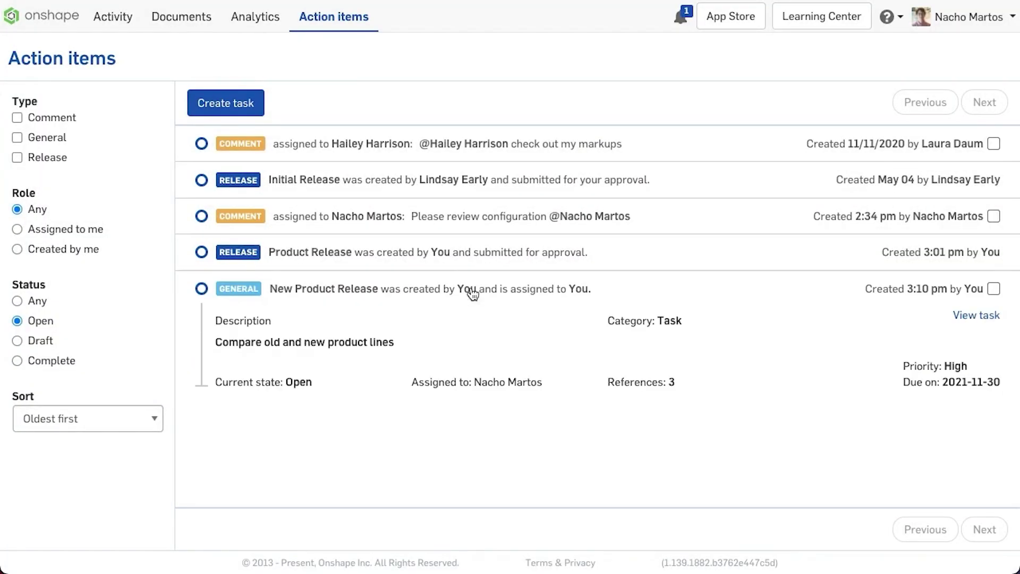
pyautogui.click(961, 314)
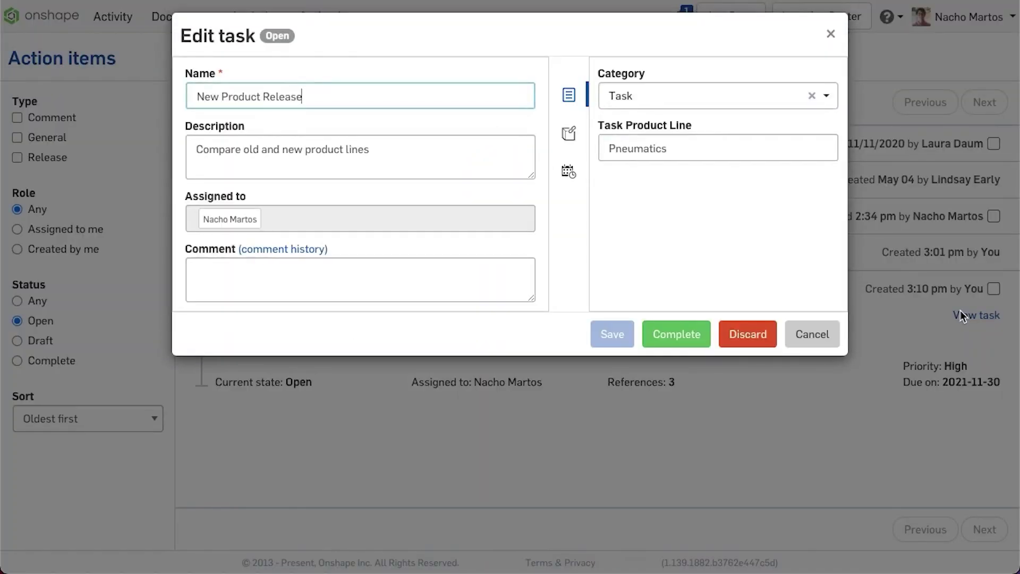
pyautogui.click(404, 273)
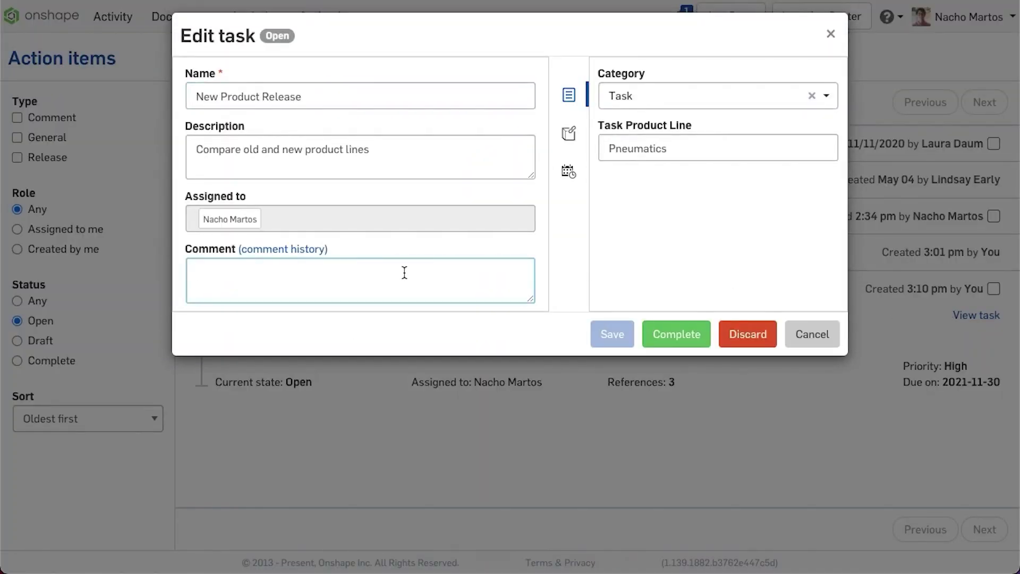
pyautogui.write('Working on review')
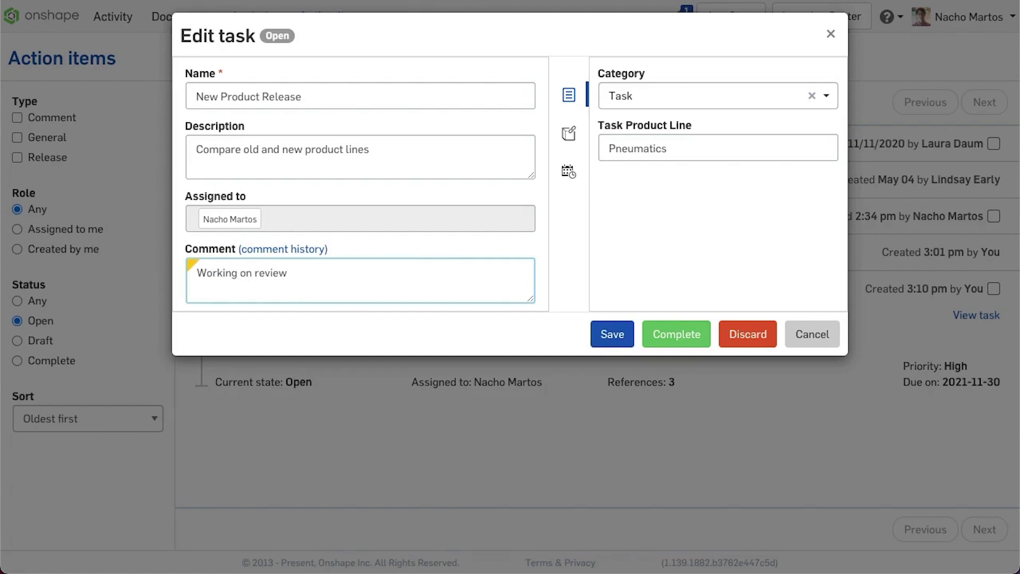
pyautogui.click(626, 335)
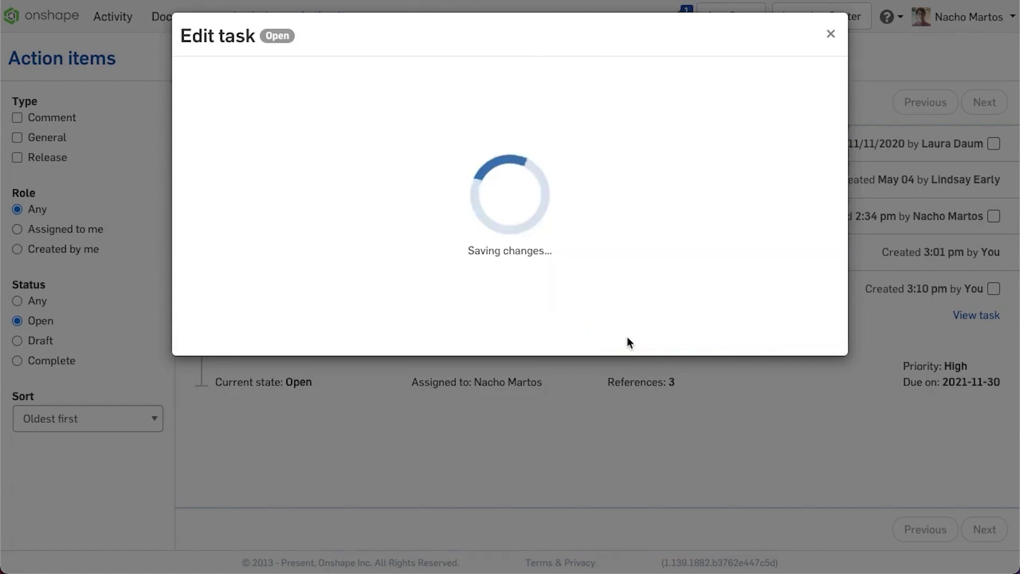
pyautogui.click(312, 251)
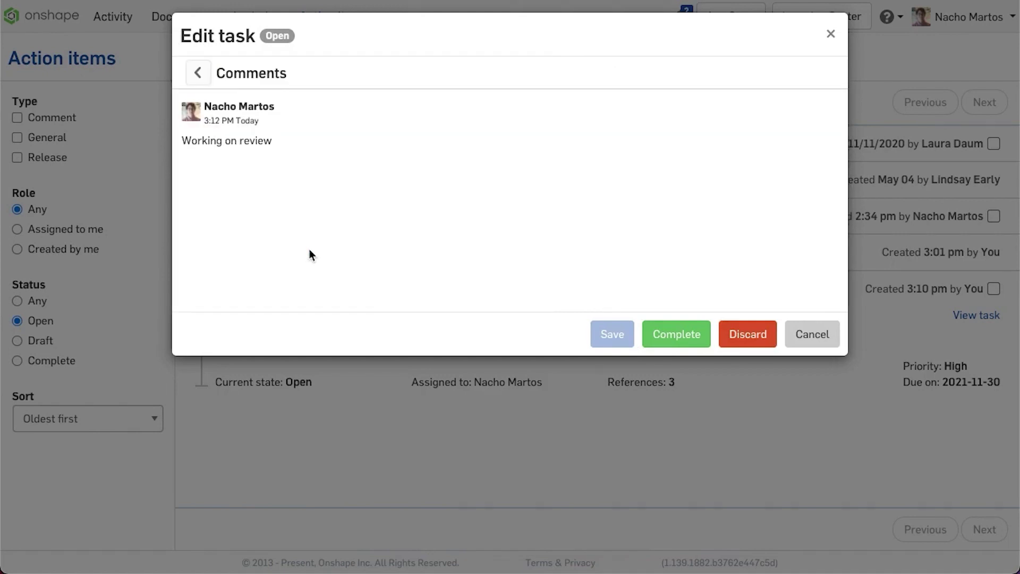
# Complete the task, then filter Action items to General with Status Complete
pyautogui.click(682, 336)
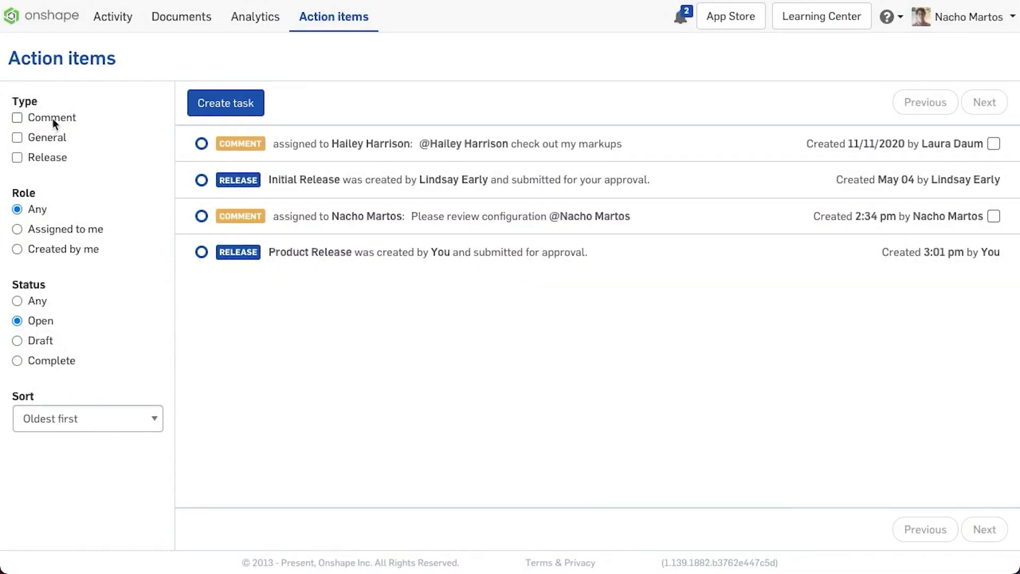
pyautogui.click(49, 134)
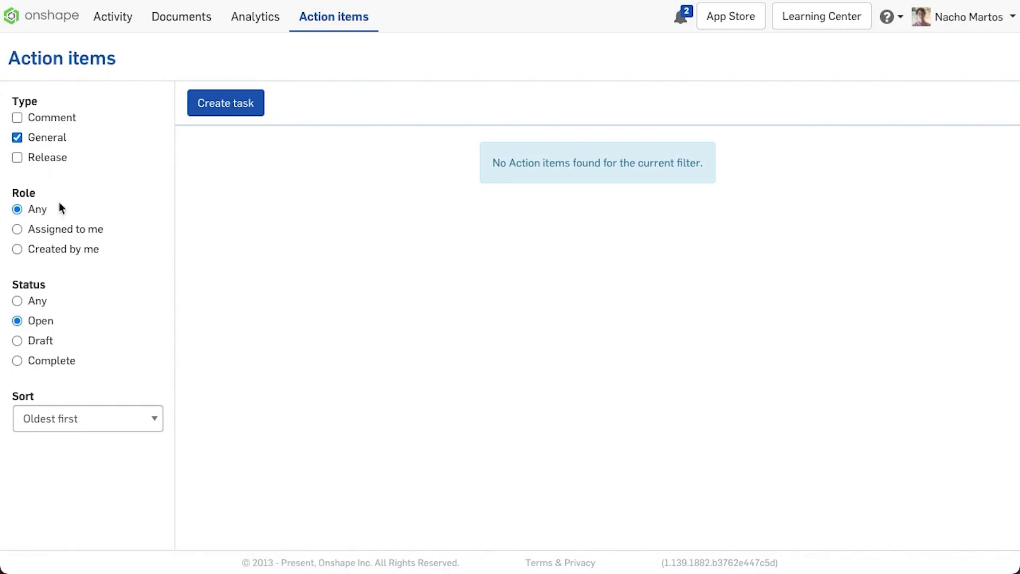
pyautogui.click(53, 361)
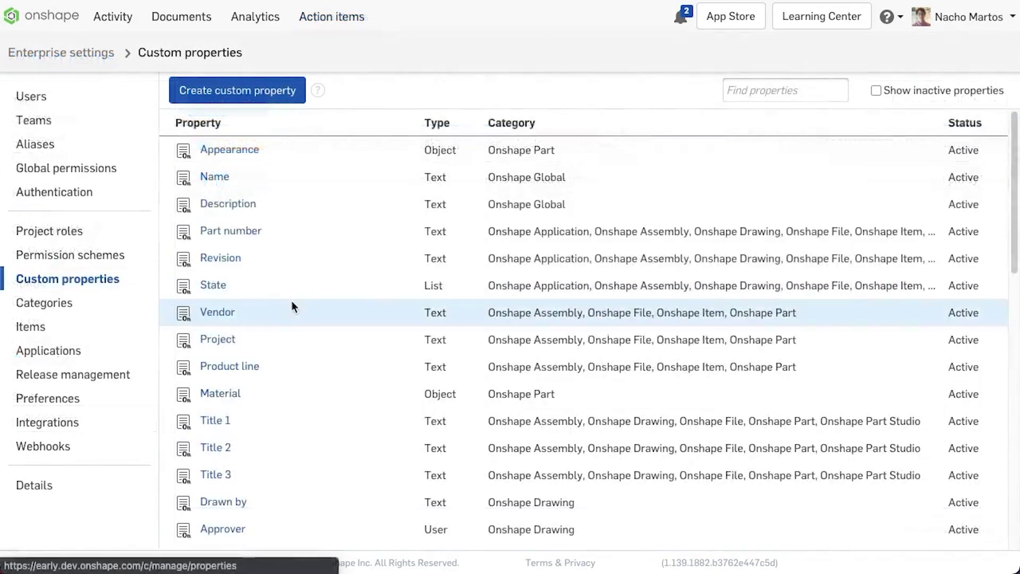
# Open the Task Product Line custom property's details
pyautogui.scroll(-15, 291, 307)
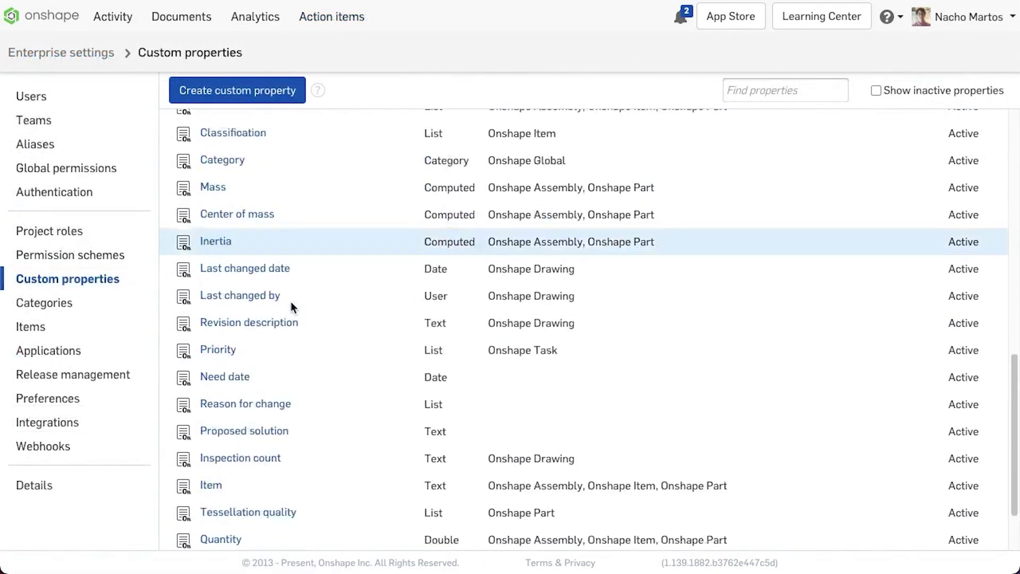
pyautogui.click(251, 537)
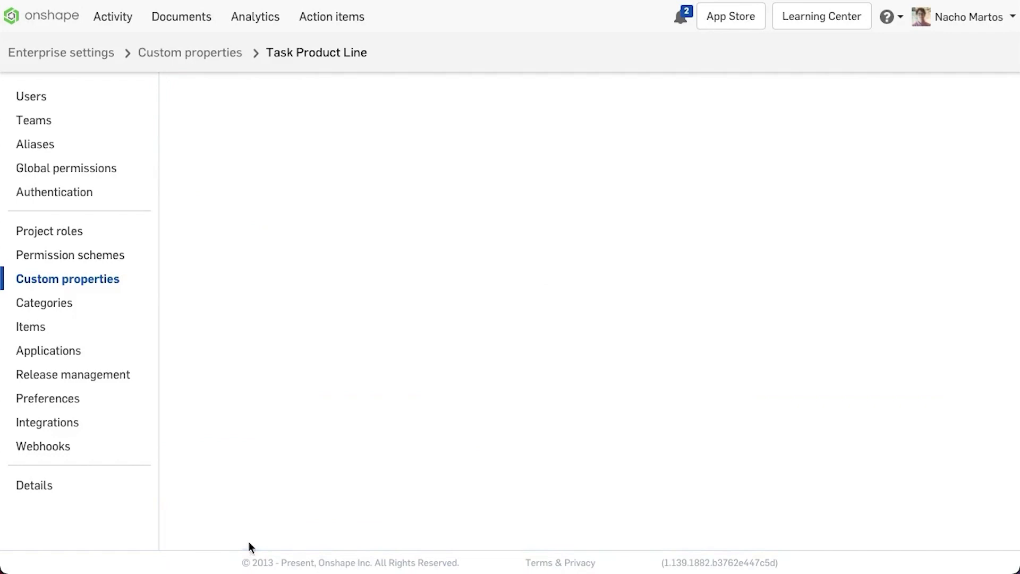
pyautogui.scroll(-10, 284, 496)
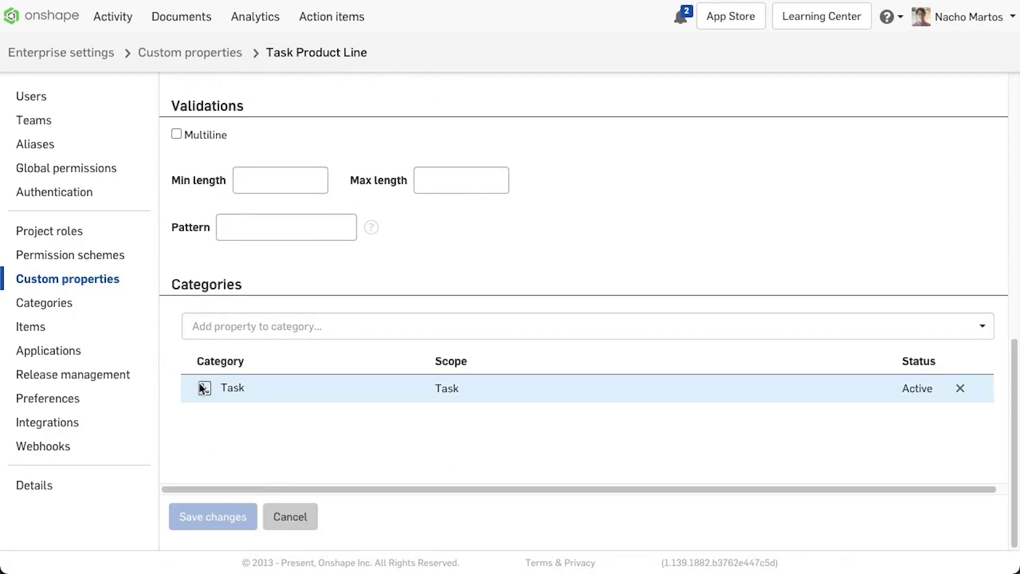
# Go to the Task category and scroll to its Properties section
pyautogui.click(85, 305)
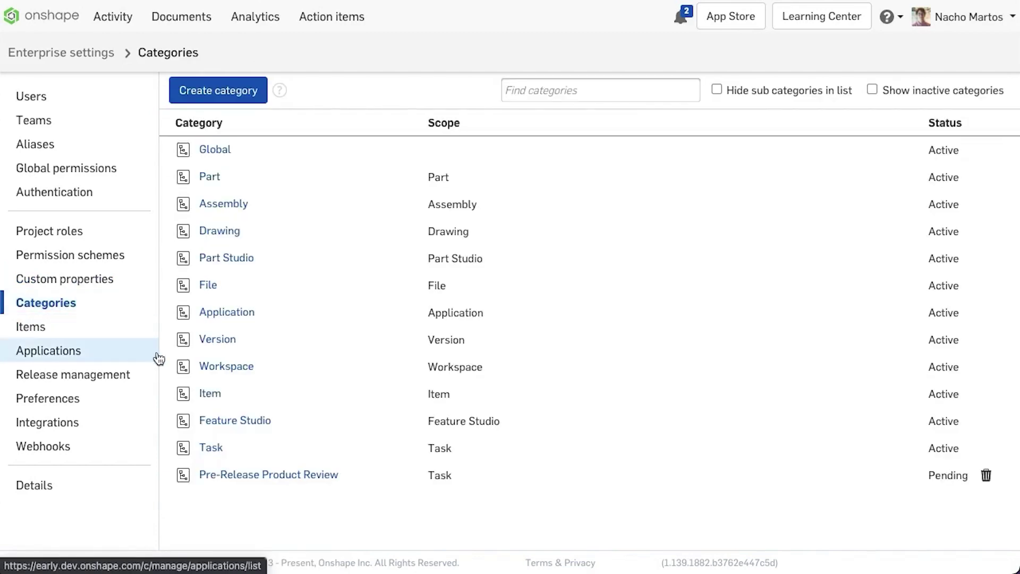
pyautogui.click(216, 449)
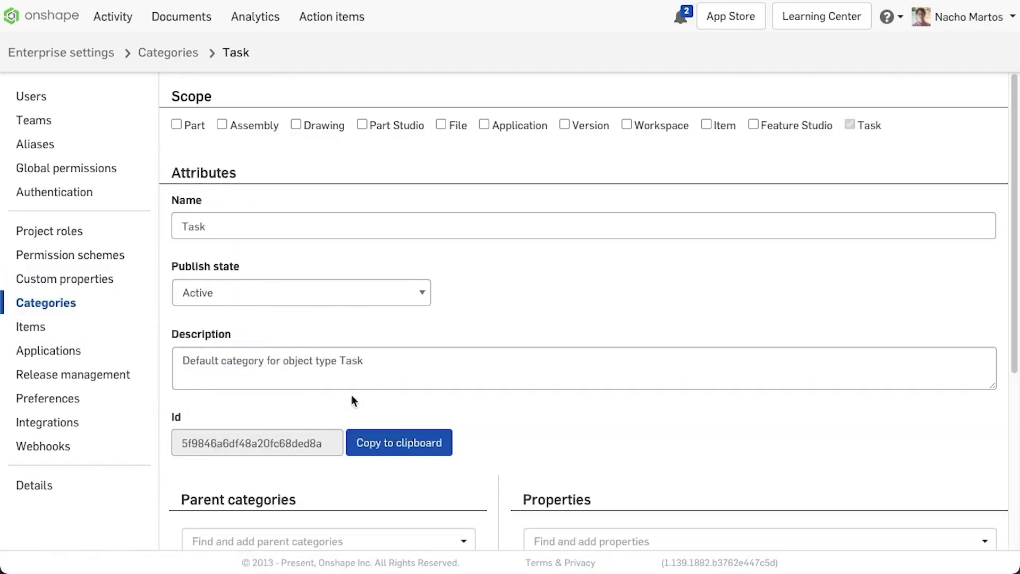
pyautogui.scroll(-1, 392, 397)
pyautogui.scroll(-4, 391, 396)
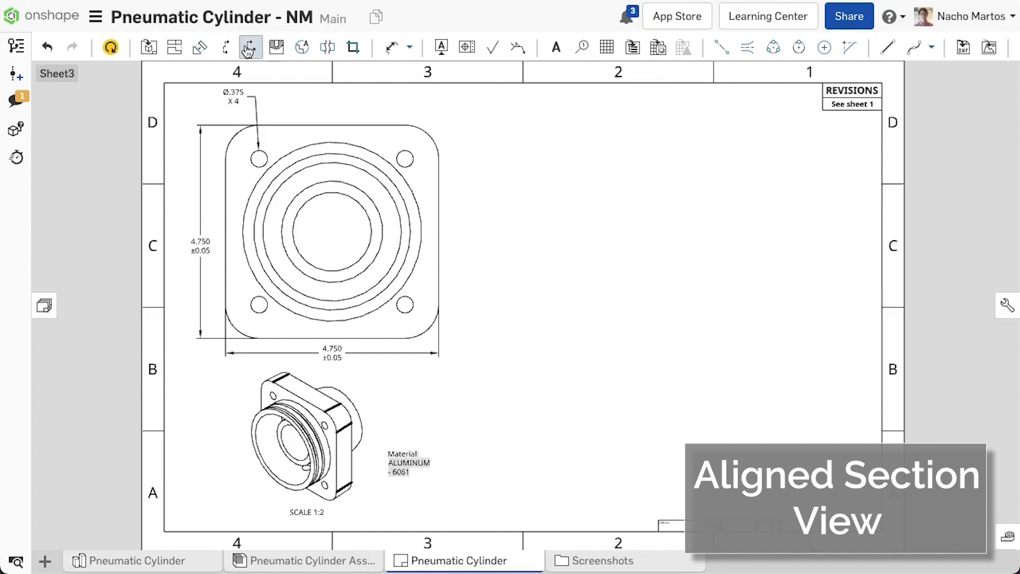
# Create aligned section view C-C through the flange centre and lower-right hole, placed right of the front view
pyautogui.click(249, 49)
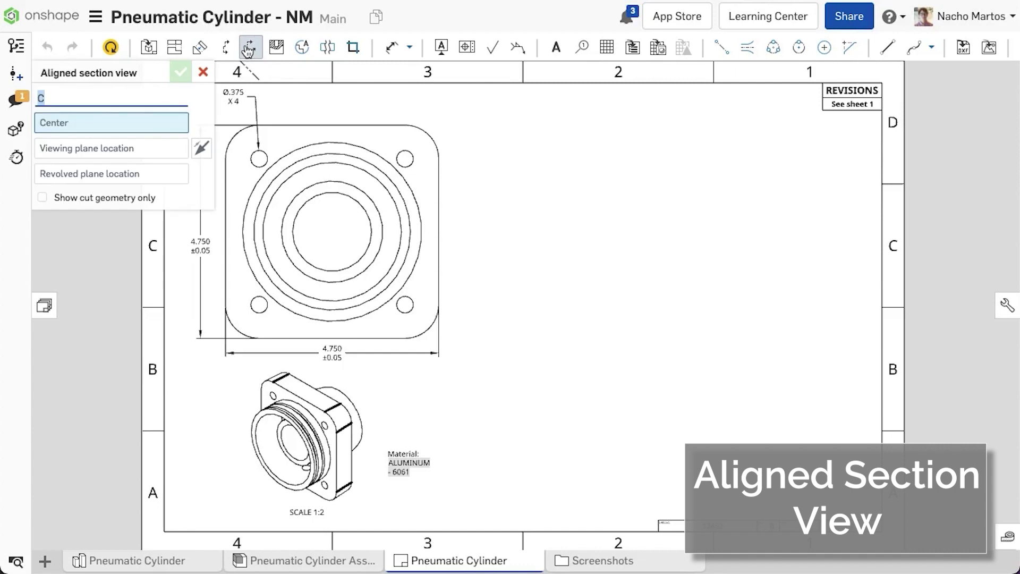
pyautogui.click(332, 232)
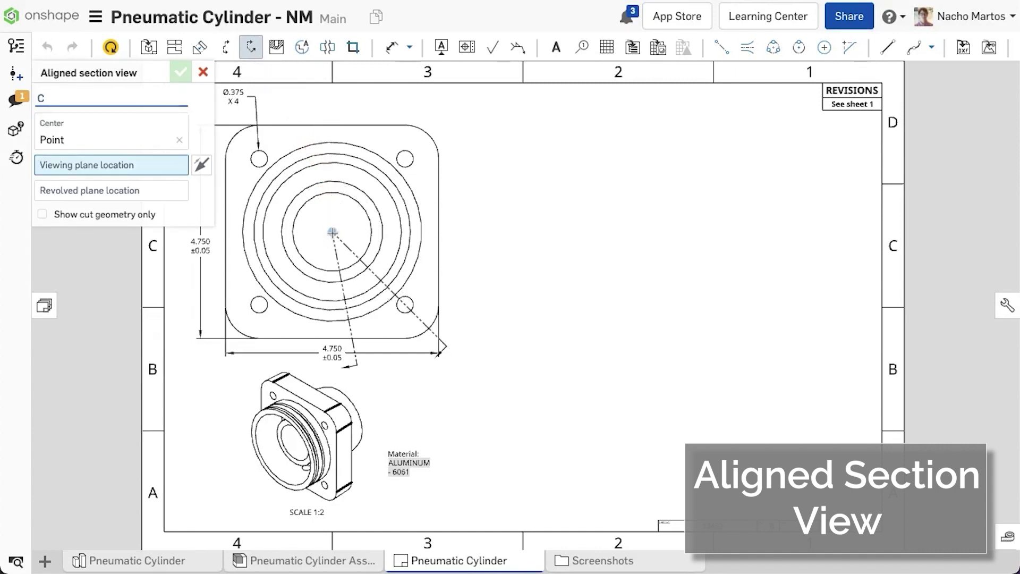
pyautogui.click(332, 125)
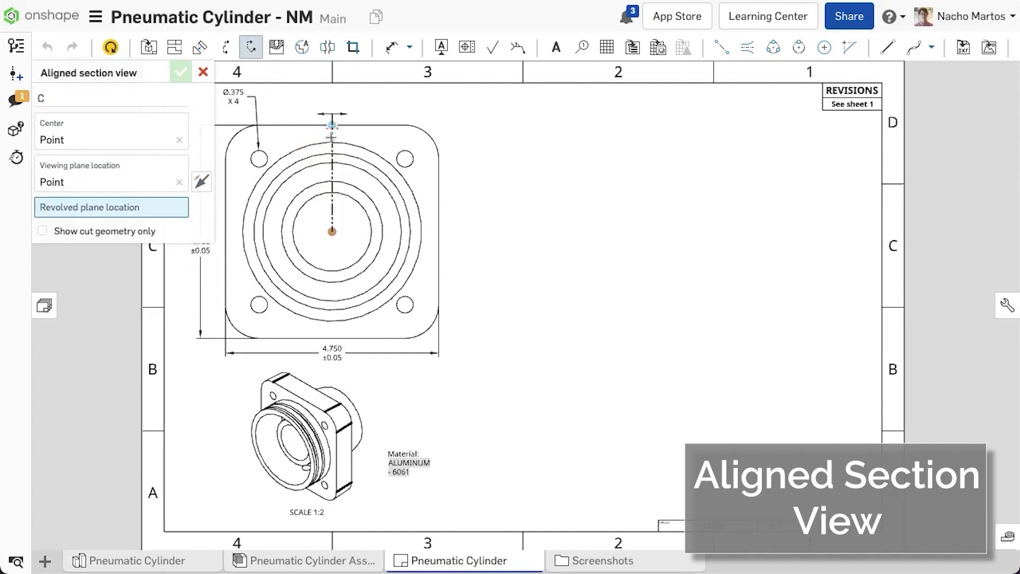
pyautogui.click(405, 305)
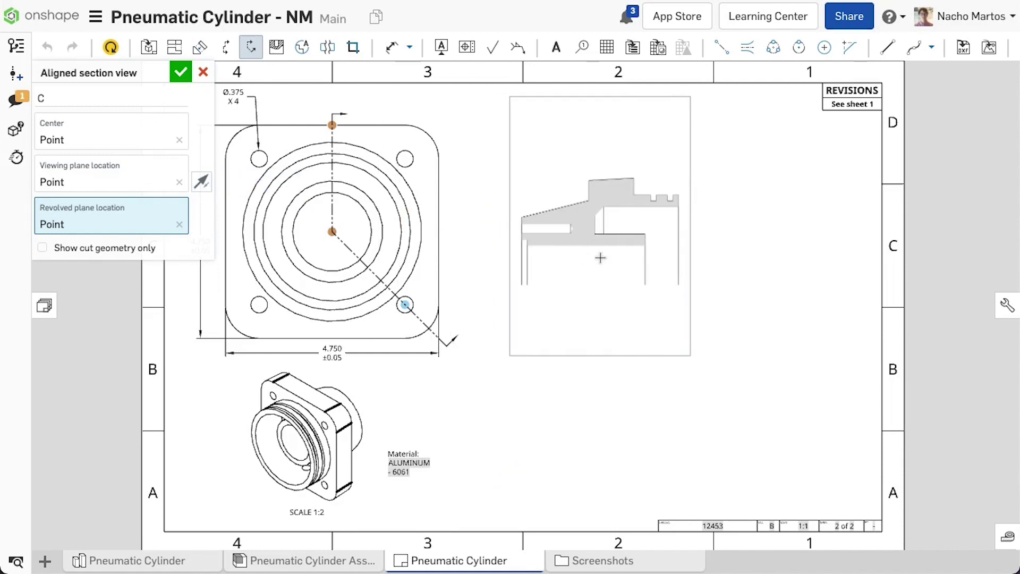
pyautogui.click(601, 258)
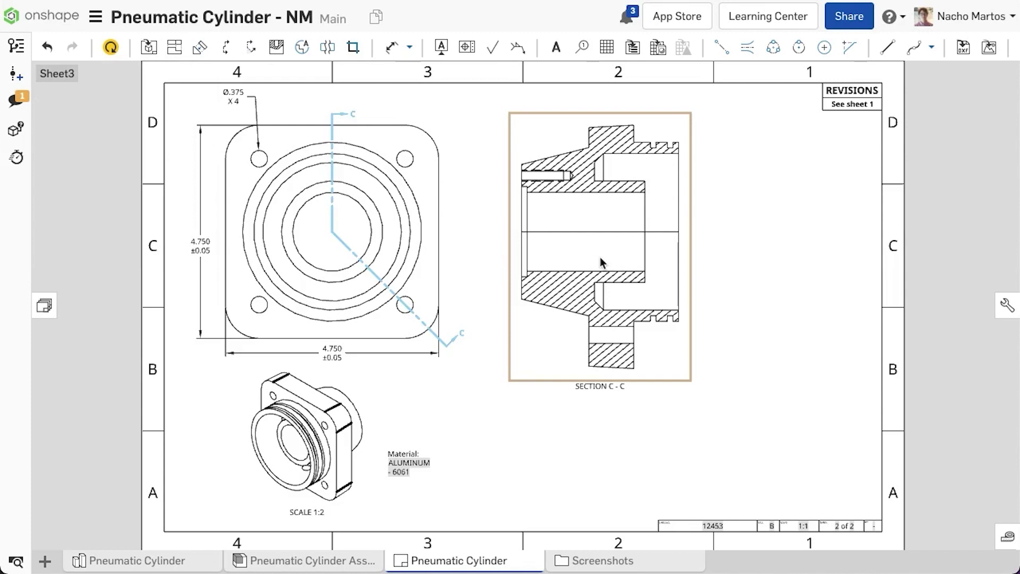
# Dimension the section's hole as Ø.375
pyautogui.click(400, 60)
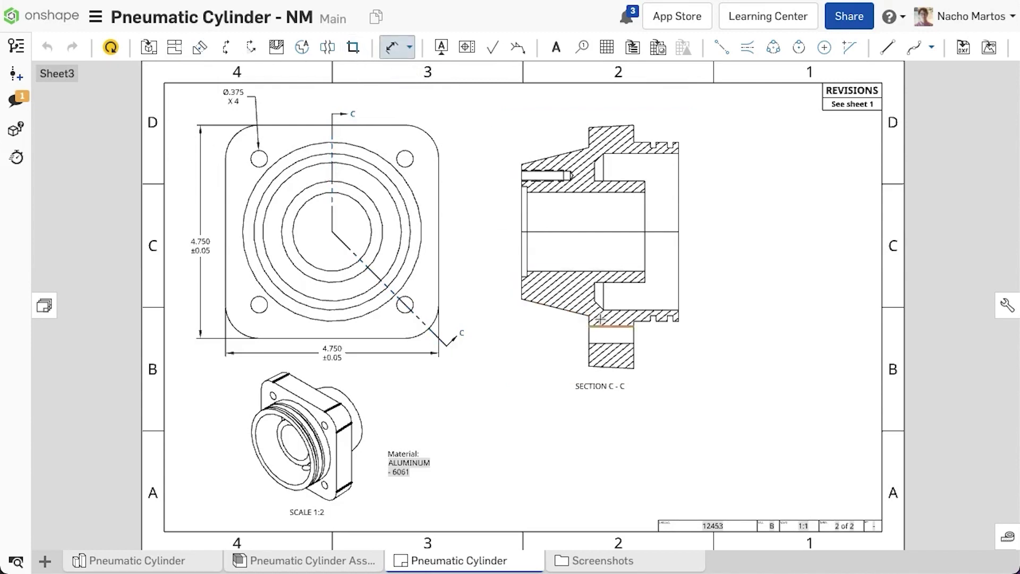
pyautogui.click(612, 326)
pyautogui.click(611, 344)
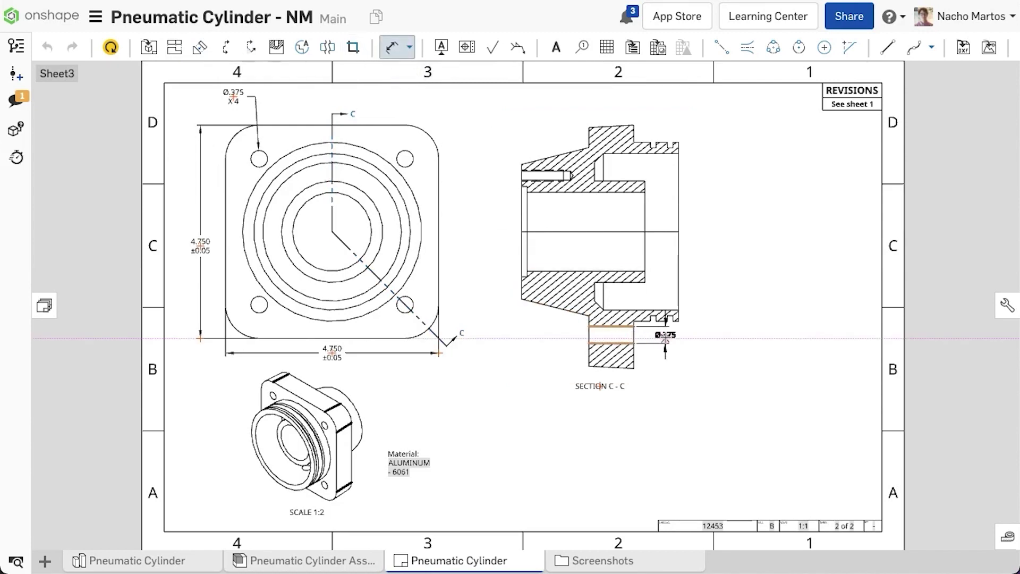
pyautogui.click(666, 336)
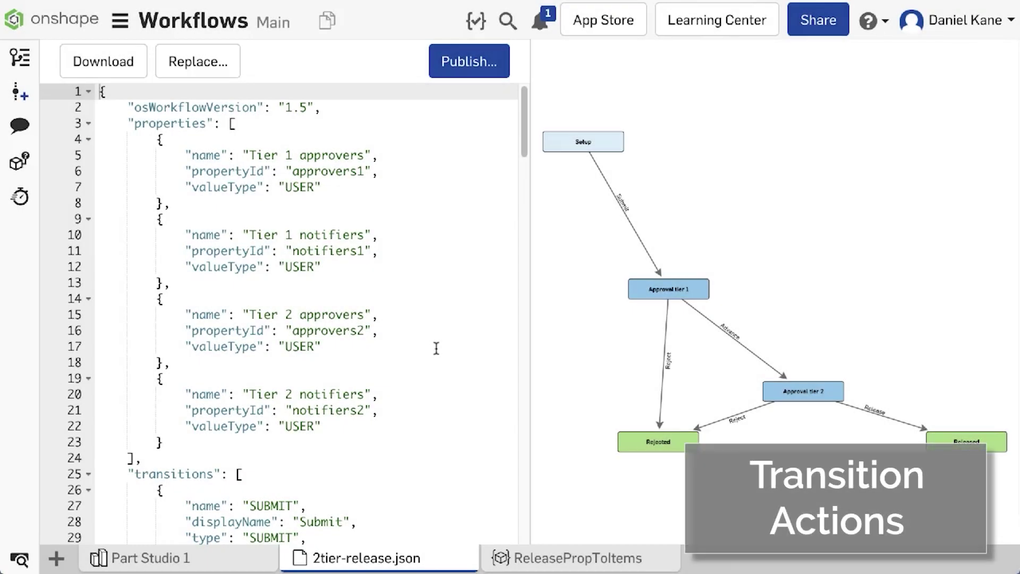
# Locate the ADVANCE updateItemPropertiesFromFeatureScript action and open the ReleasePropToItems studio
pyautogui.scroll(-12, 436, 348)
pyautogui.scroll(-1, 436, 347)
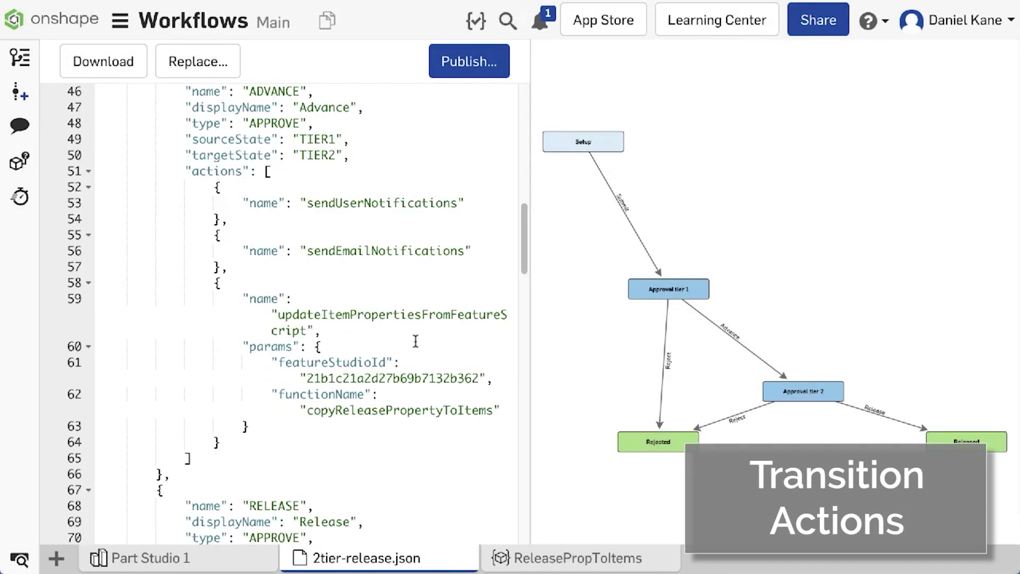
pyautogui.moveTo(272, 314); pyautogui.dragTo(329, 332)
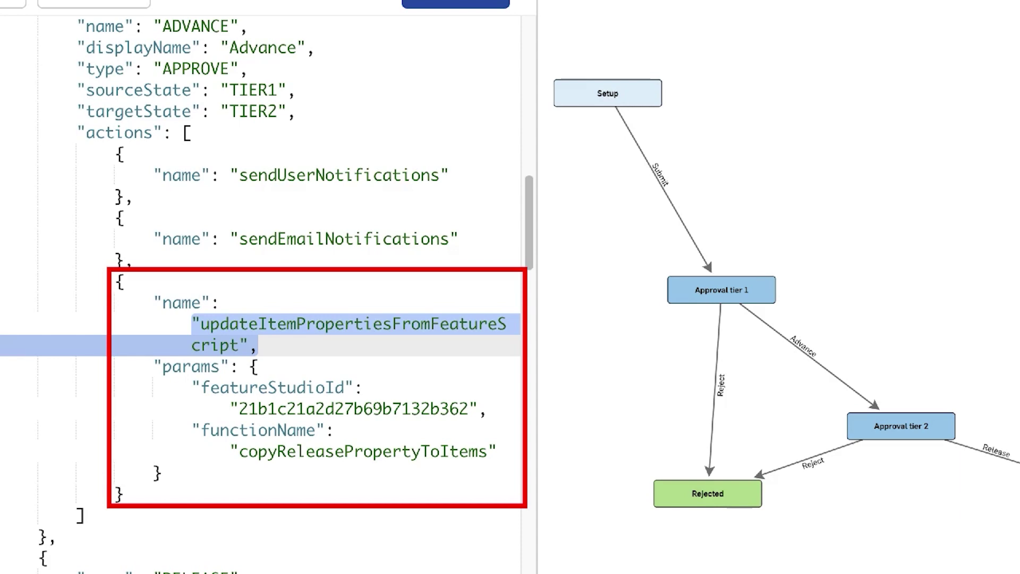
pyautogui.press('Left')
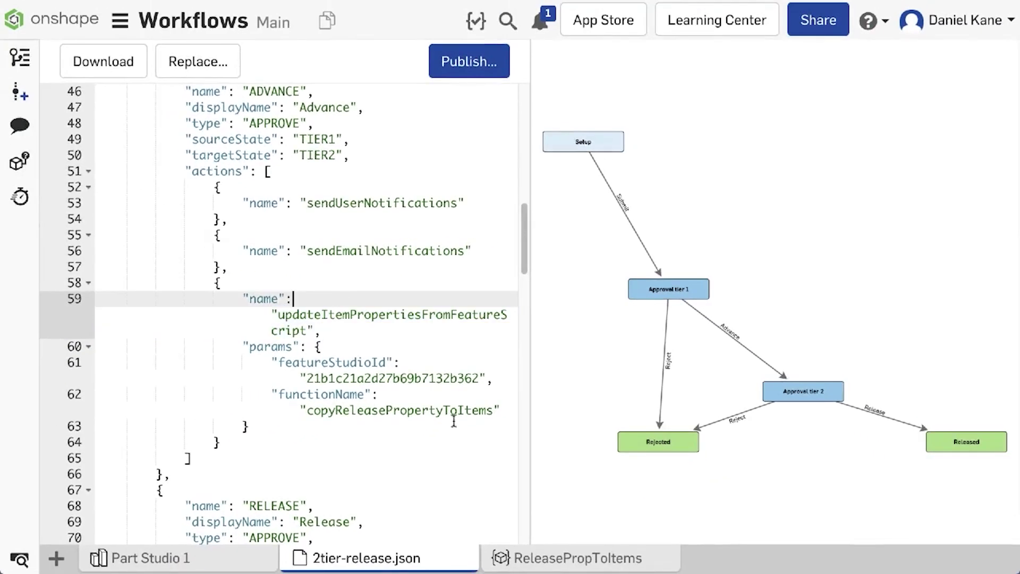
pyautogui.click(566, 559)
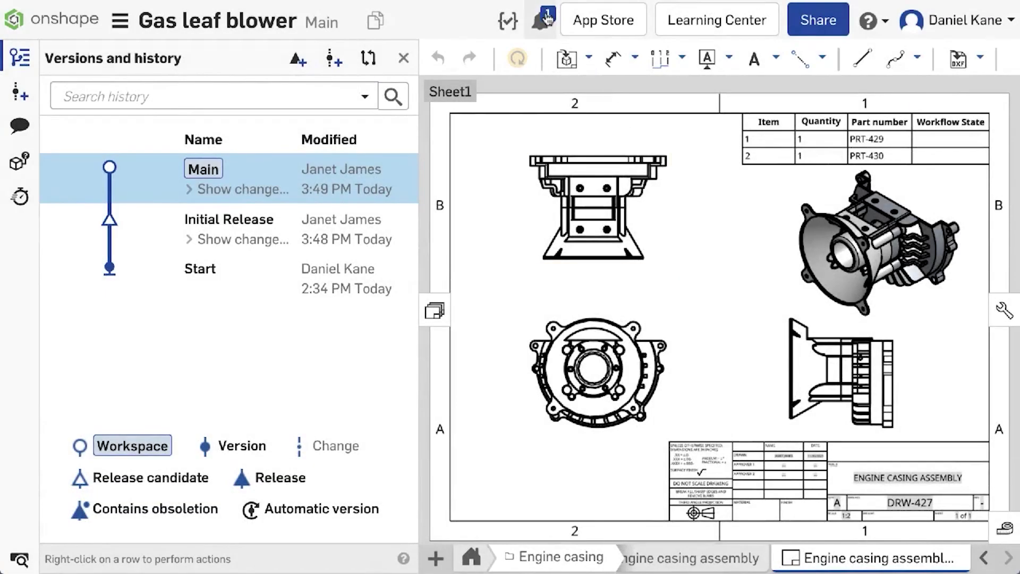
# Open the Initial Release from notifications, comment "Looks good - advancing" and advance it past tier 1
pyautogui.click(548, 19)
pyautogui.click(850, 151)
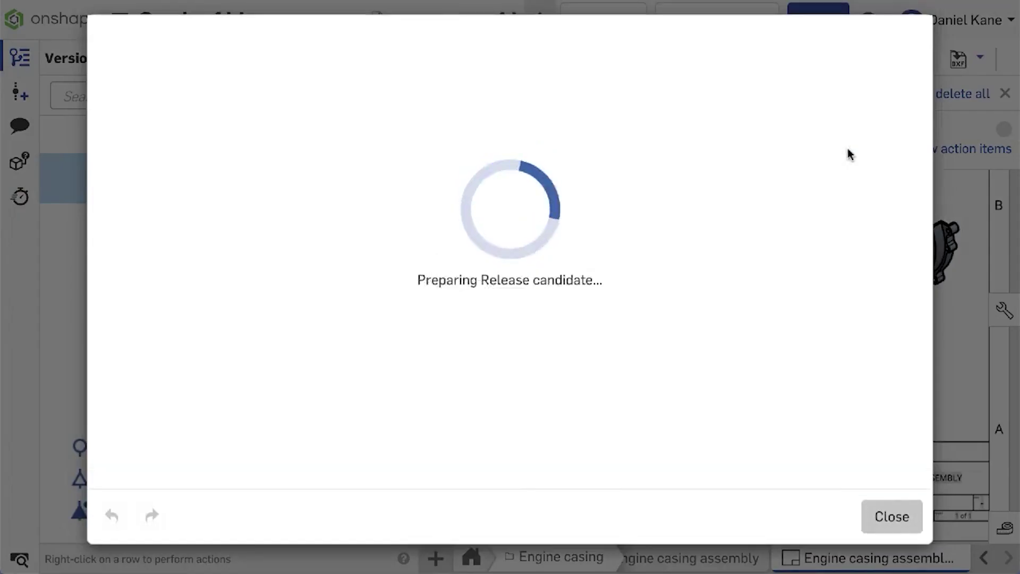
pyautogui.click(333, 470)
pyautogui.write('Looks good - advancing')
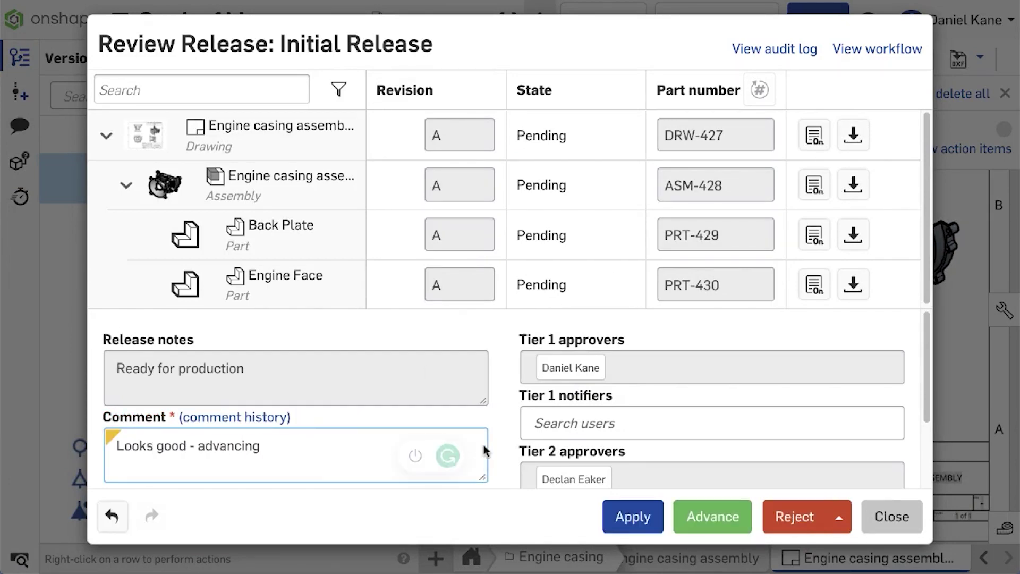
pyautogui.click(738, 518)
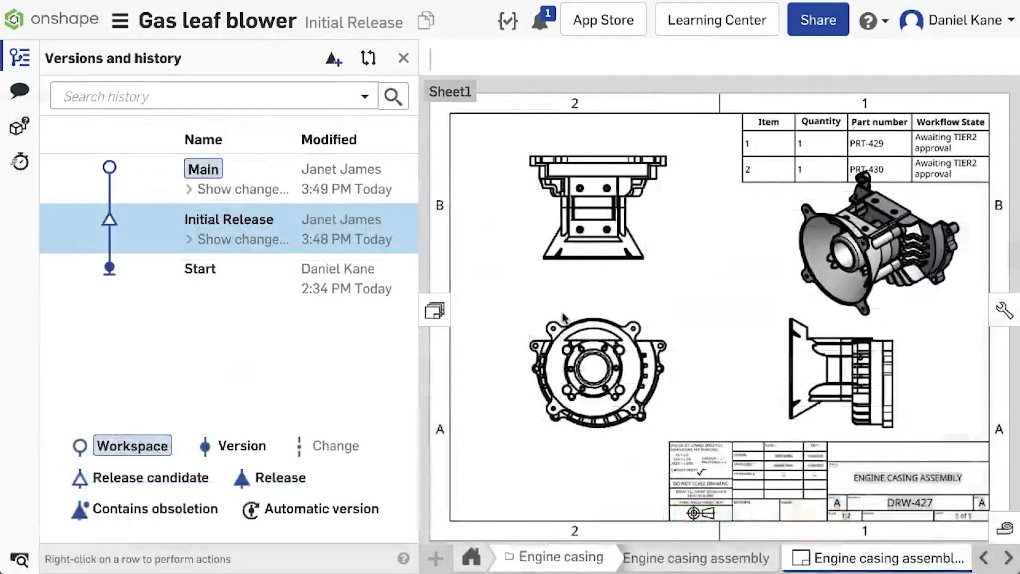
# Zoom into the BOM Workflow State column to confirm the parts show Awaiting TIER2 approval
pyautogui.scroll(2, 799, 485)
pyautogui.scroll(4, 799, 484)
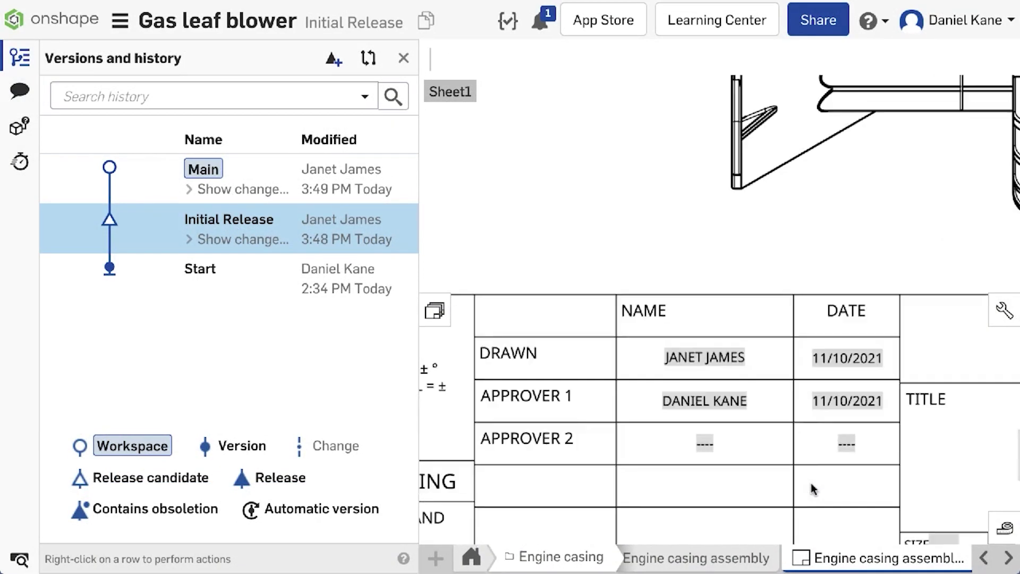
pyautogui.scroll(-5, 812, 488)
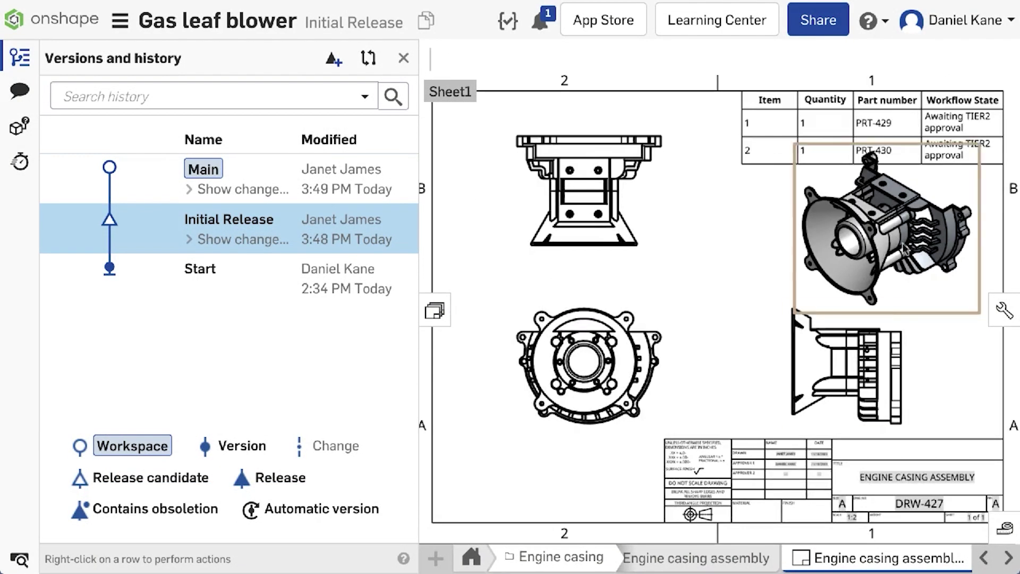
pyautogui.scroll(2, 945, 144)
pyautogui.scroll(3, 945, 145)
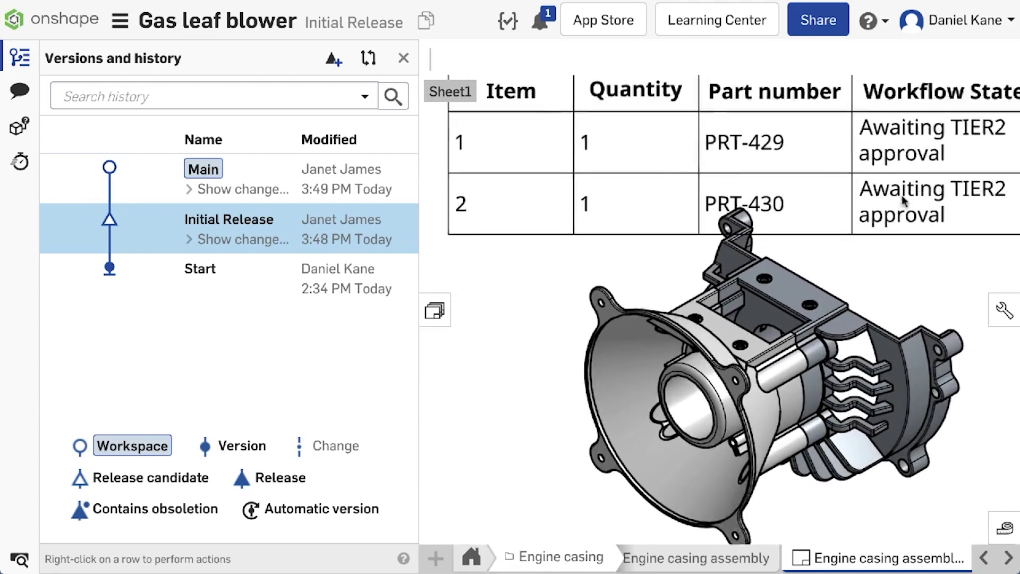
pyautogui.scroll(-6, 865, 242)
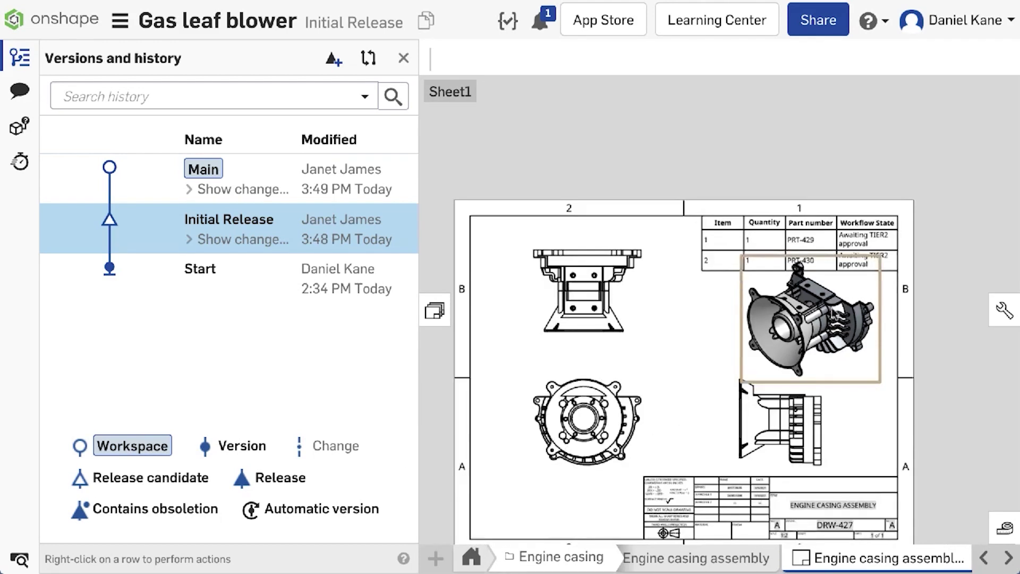